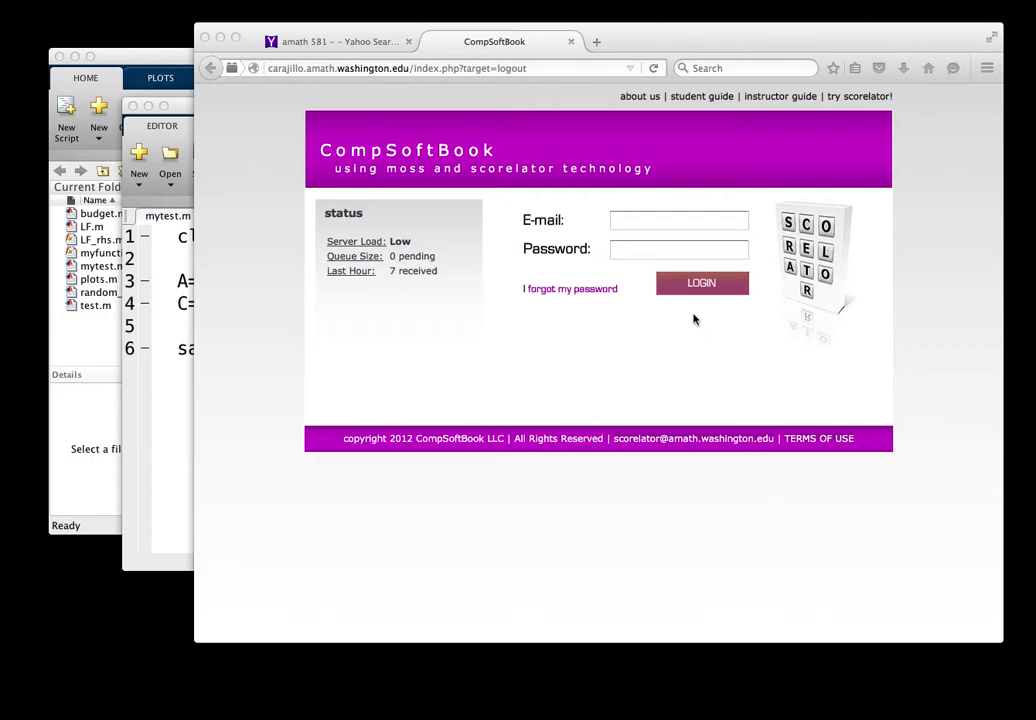
Step: Log in to CompSoftBook by entering the account e-mail and password and submitting them
left_click(672, 222)
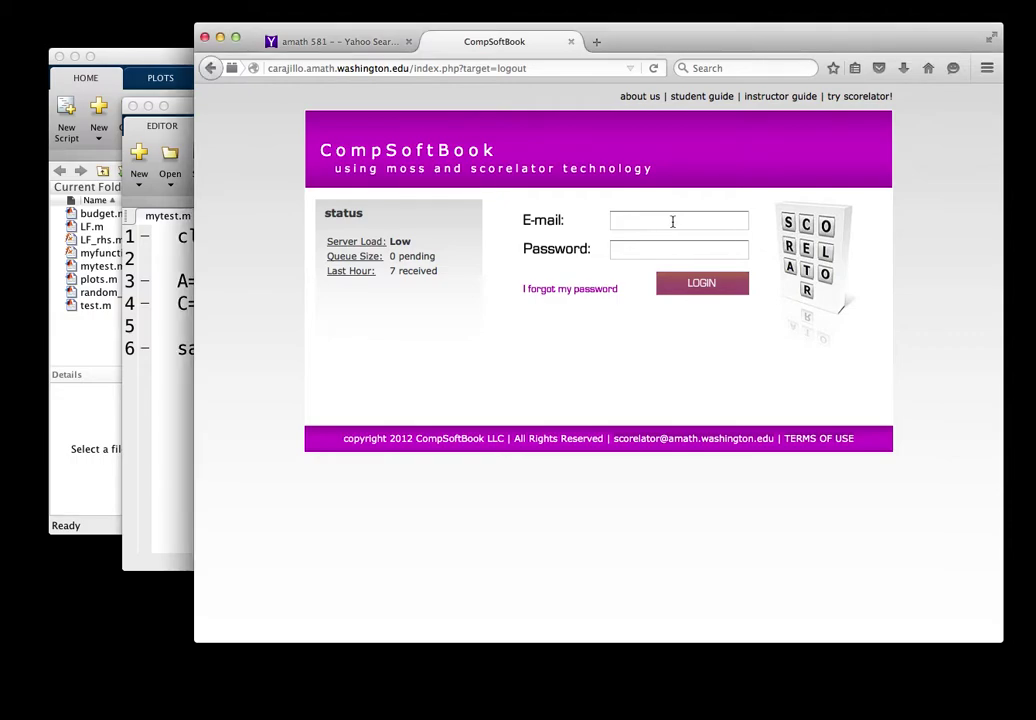
left_click(672, 222)
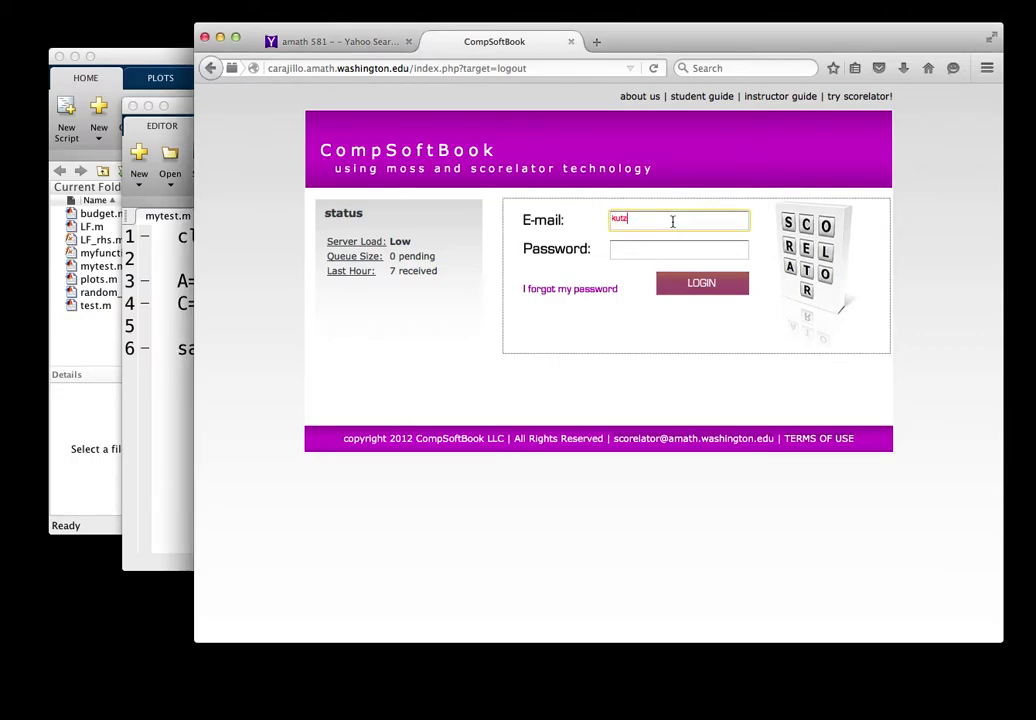
key("Tab")
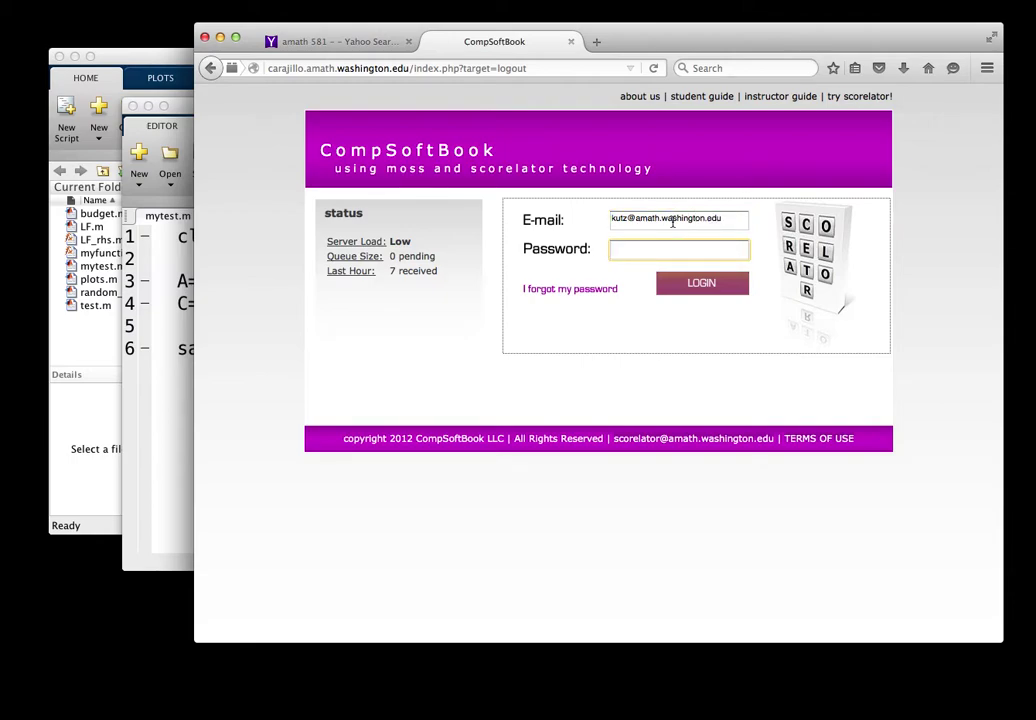
type("********")
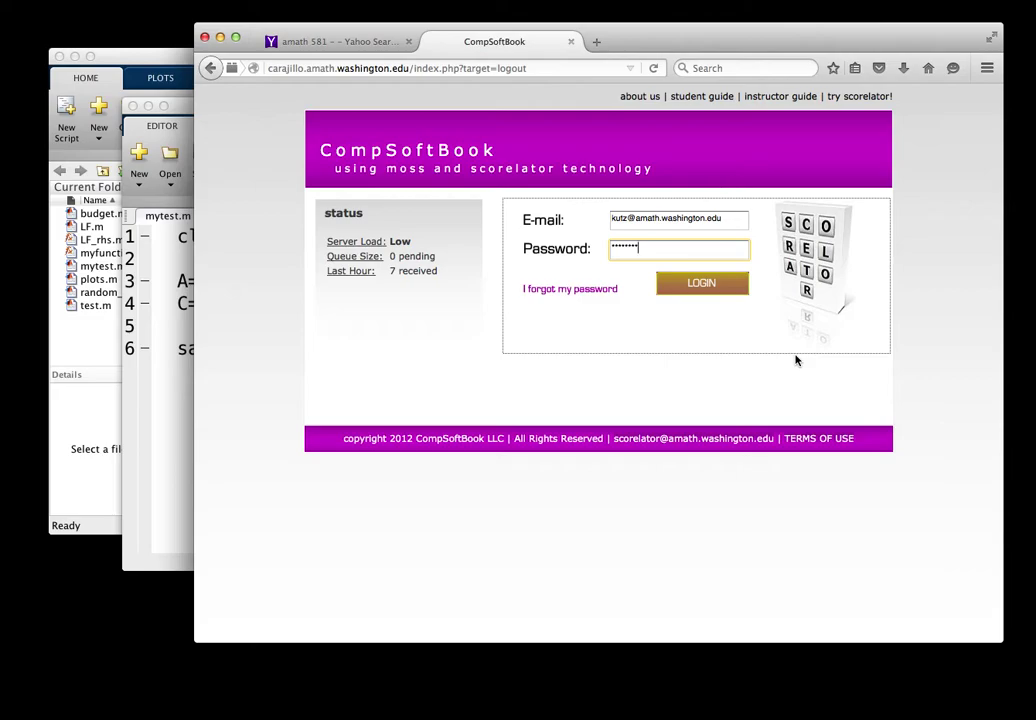
left_click(705, 284)
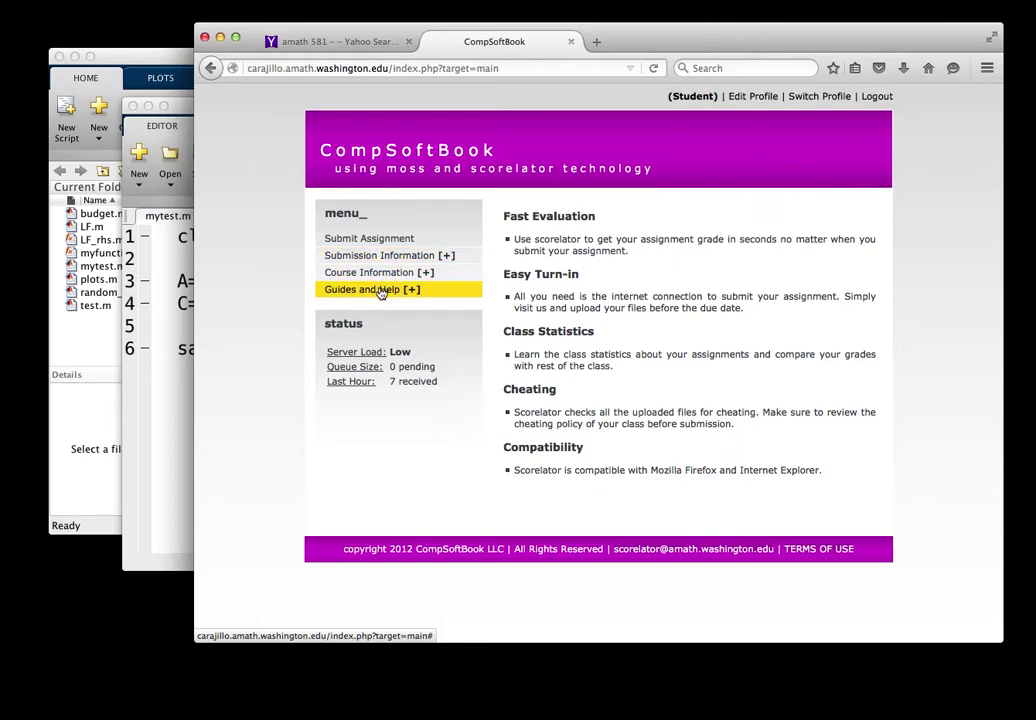
Step: Expand the 'Guides and Help' section in the left menu to list the Student Guide and Workbook
left_click(380, 292)
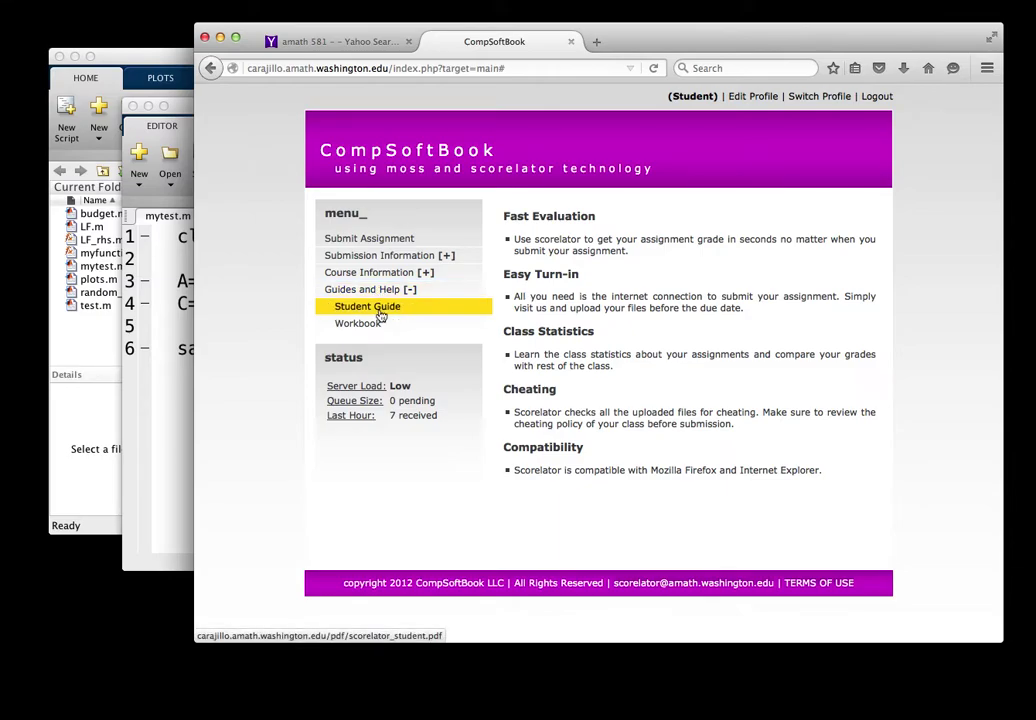
Step: Skim through the Student Guide PDF, then close it to return to the course site
left_click(380, 309)
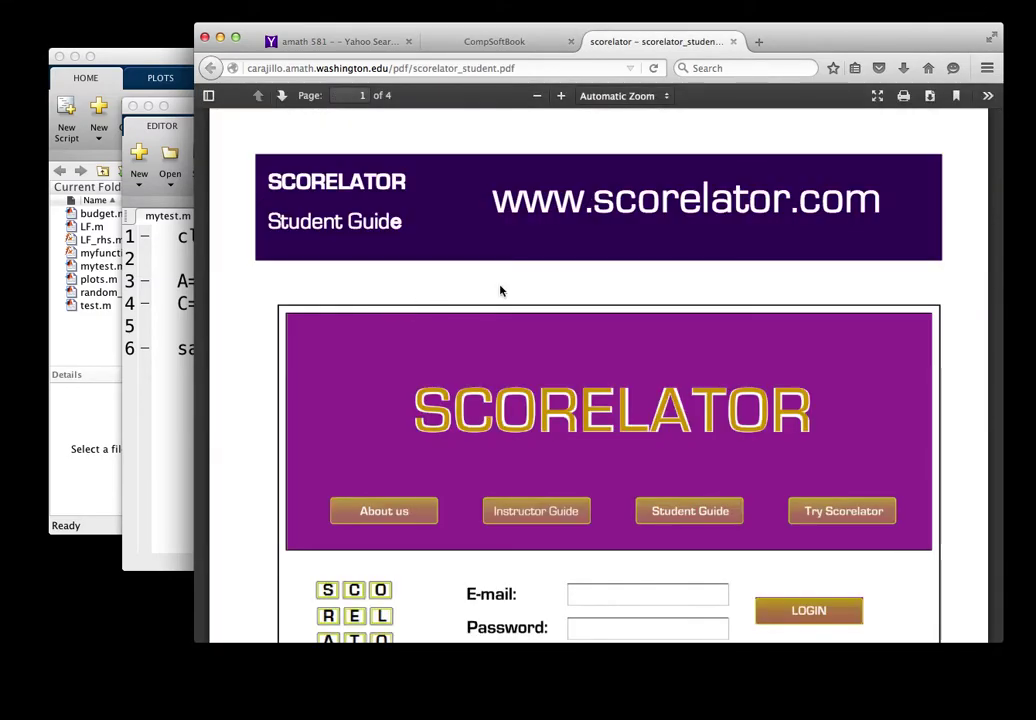
scroll(604, 370, "down", 10)
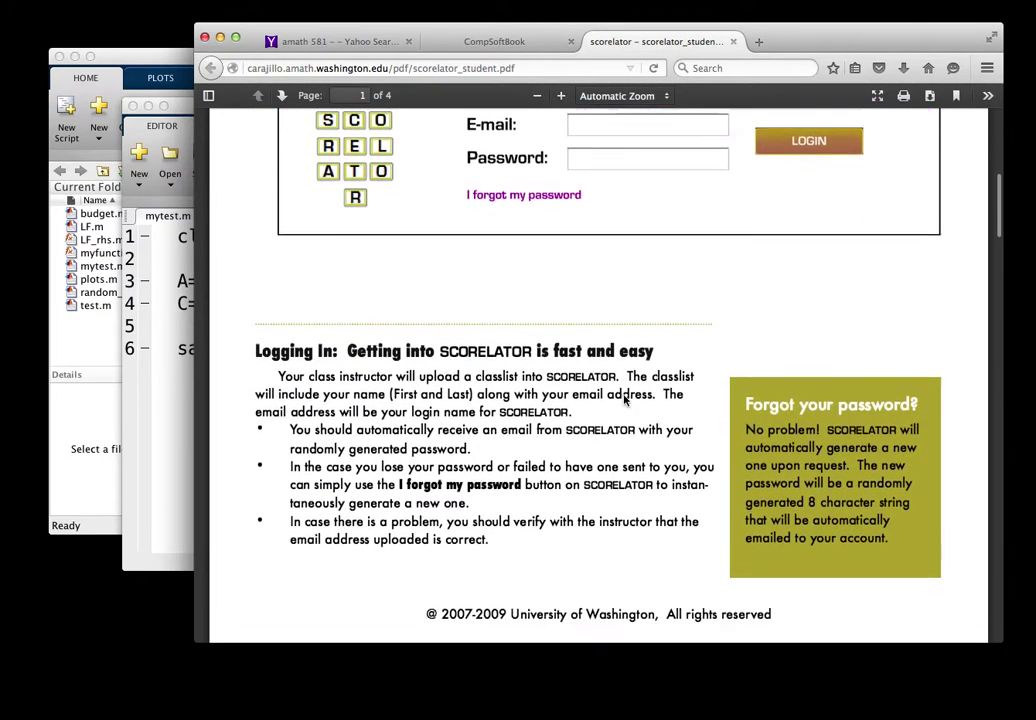
scroll(624, 400, "down", 15)
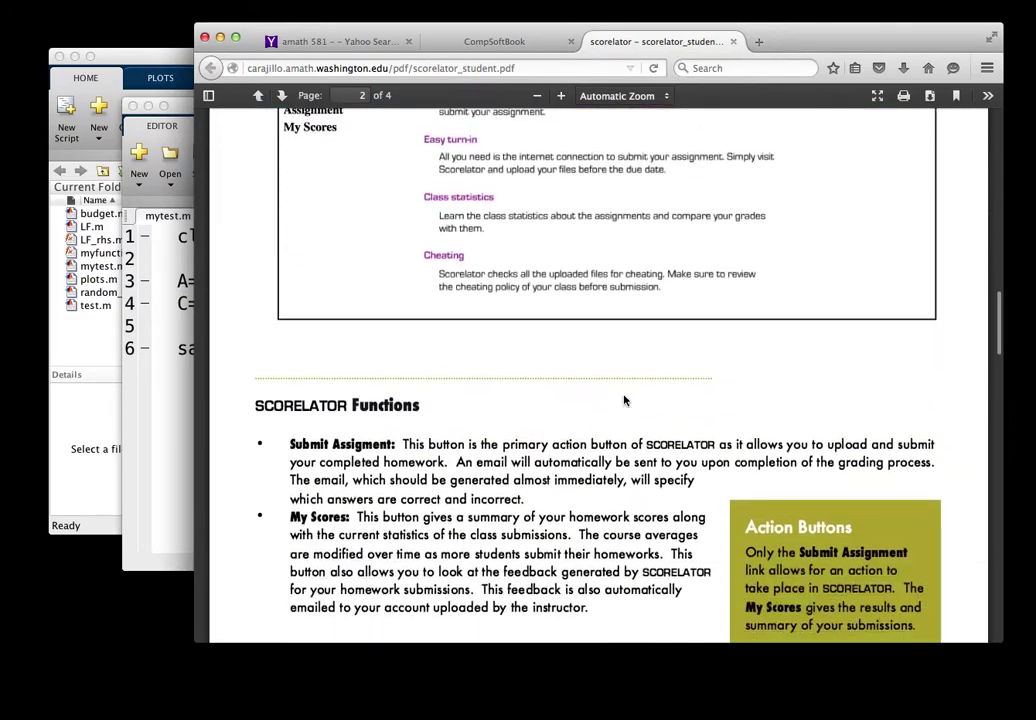
scroll(624, 396, "down", 15)
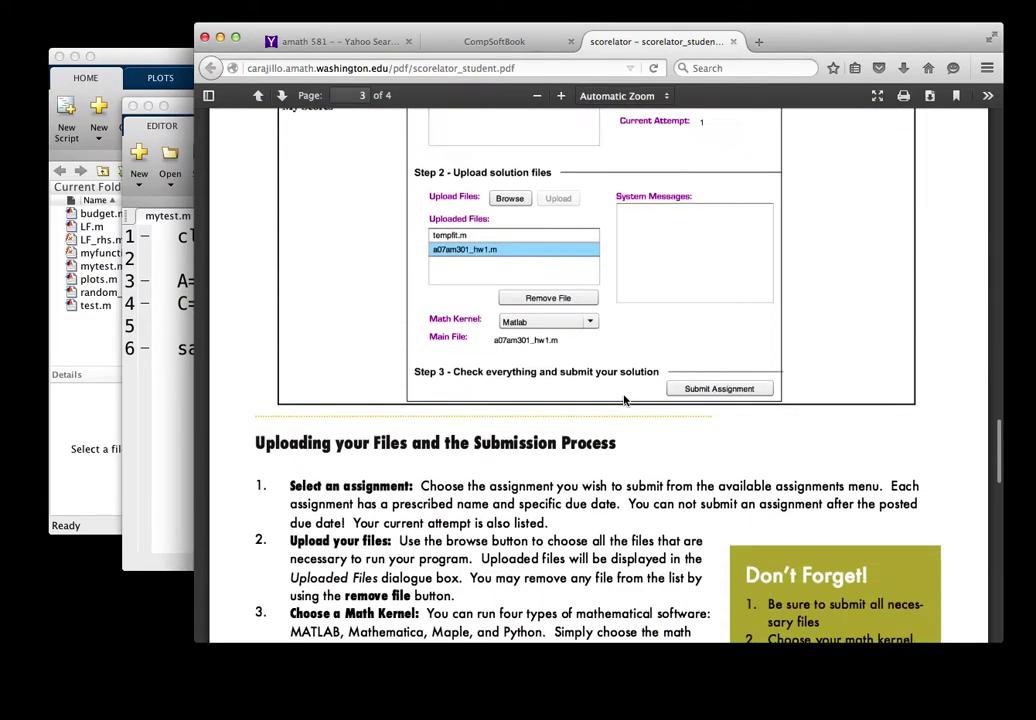
scroll(624, 400, "up", 10)
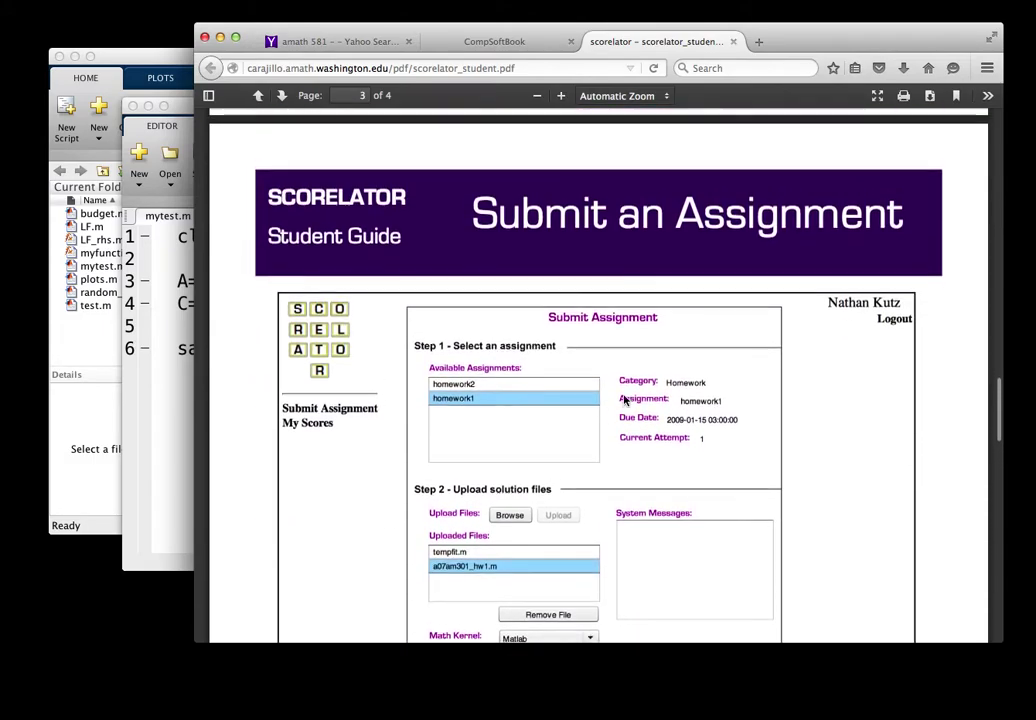
scroll(624, 400, "up", 20)
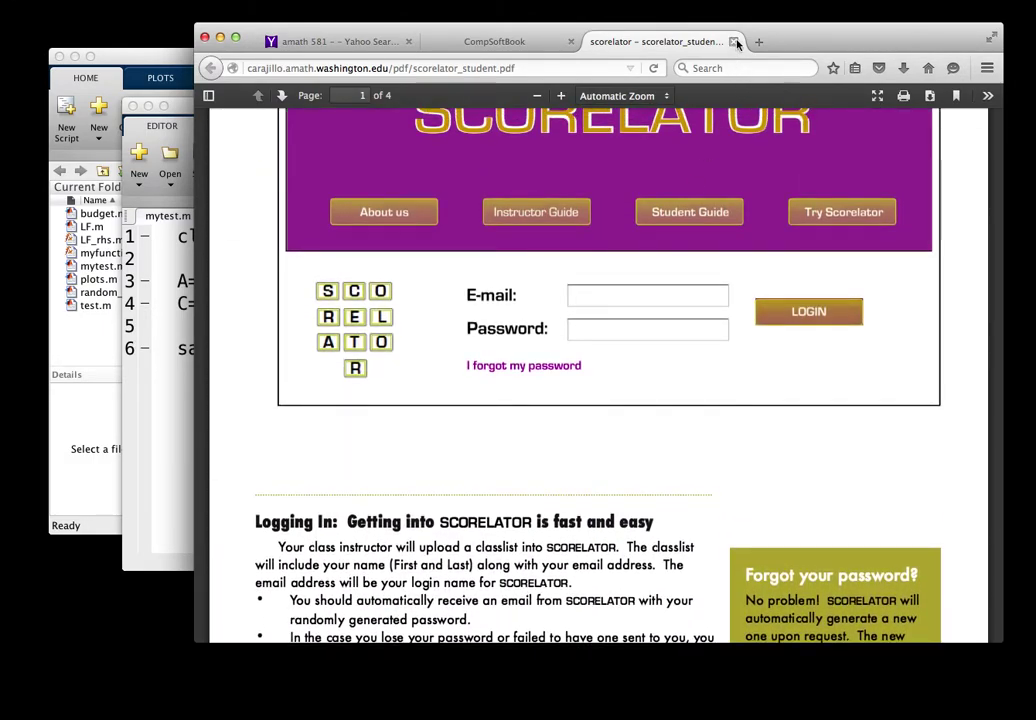
left_click(736, 42)
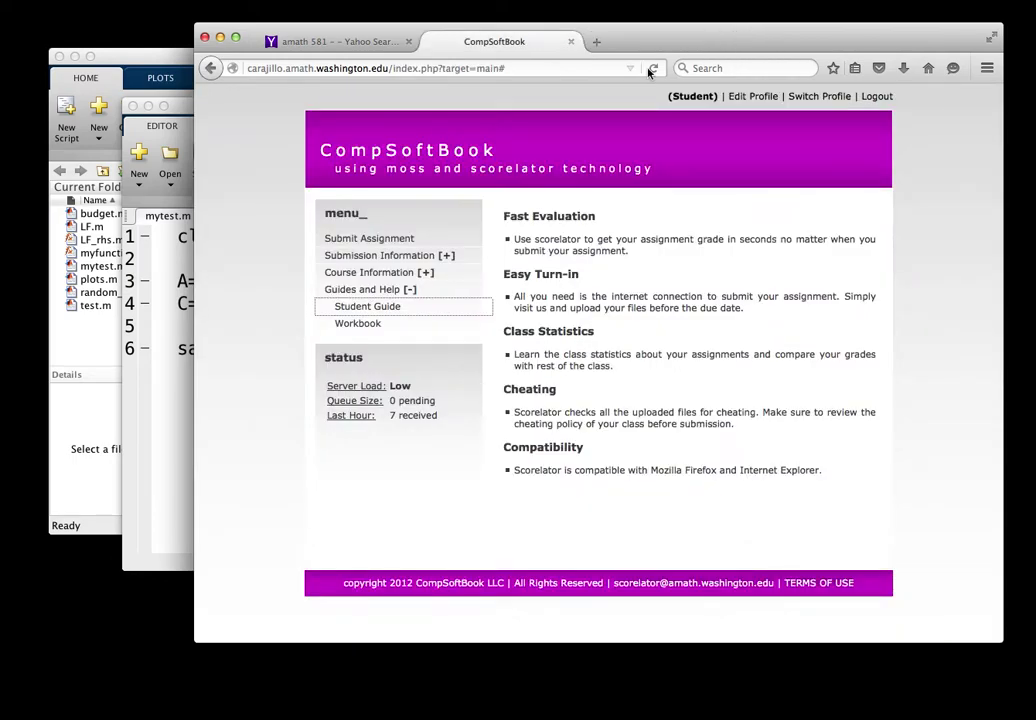
Step: Read the bisection example in the Scorelator Computational Workbook and go back to the workbook index
left_click(358, 323)
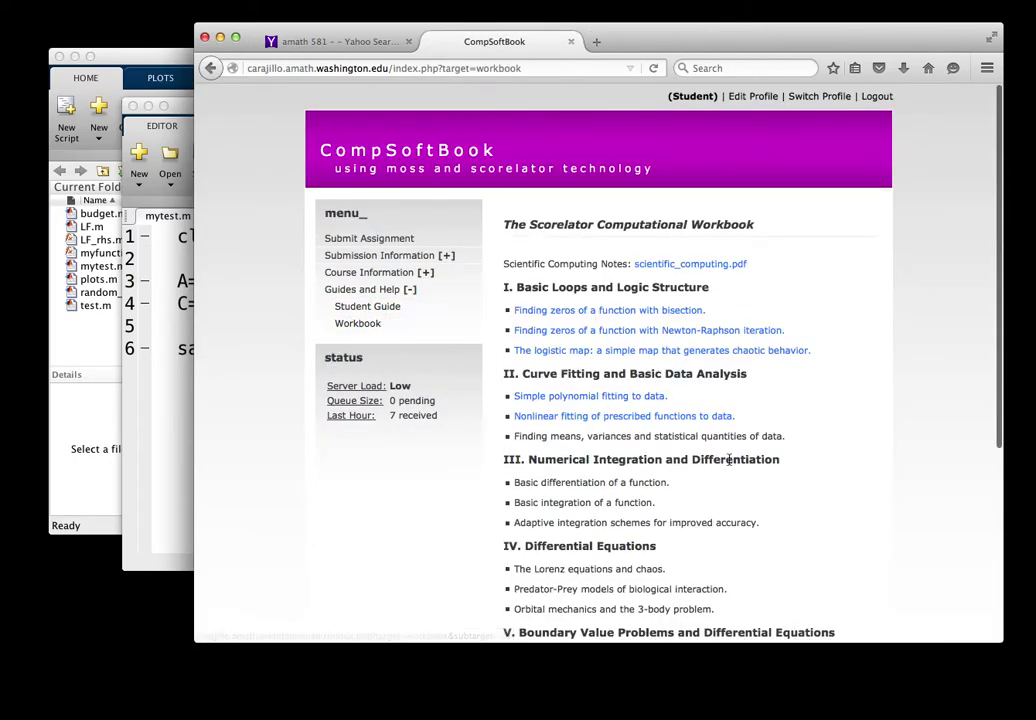
scroll(736, 464, "down", 2)
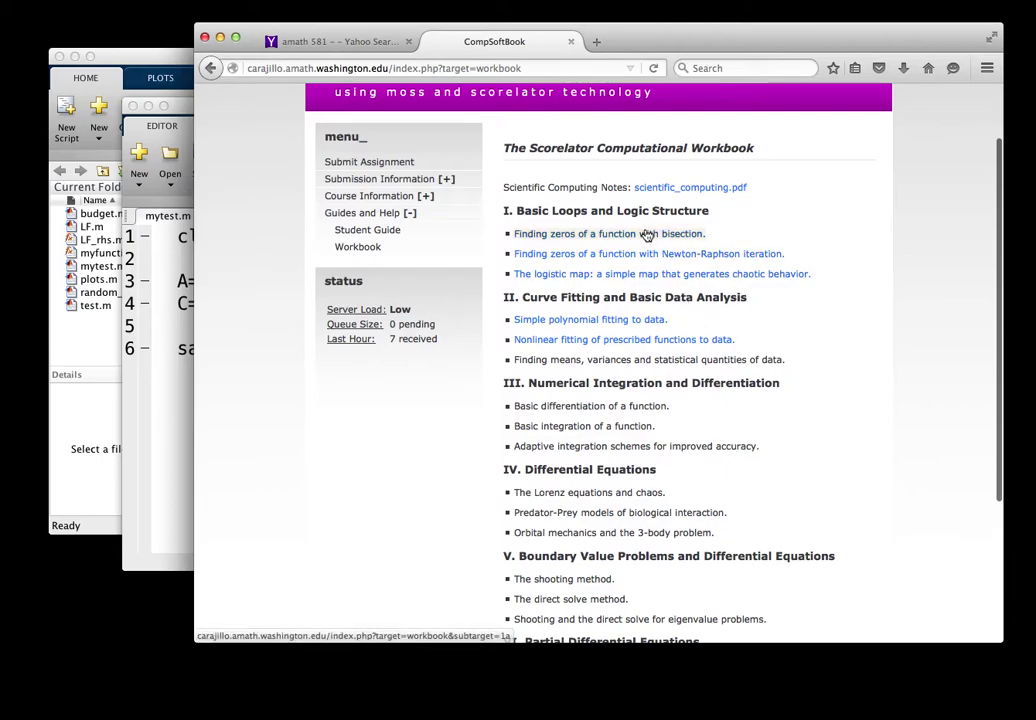
left_click(647, 234)
scroll(793, 440, "down", 4)
scroll(793, 440, "down", 10)
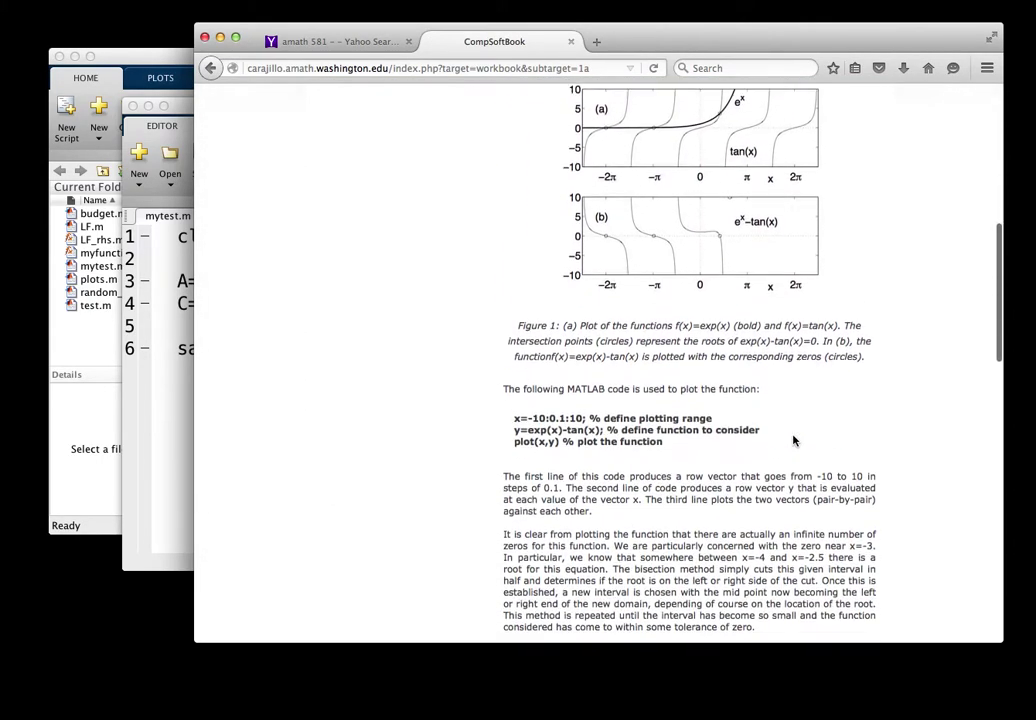
scroll(793, 440, "down", 13)
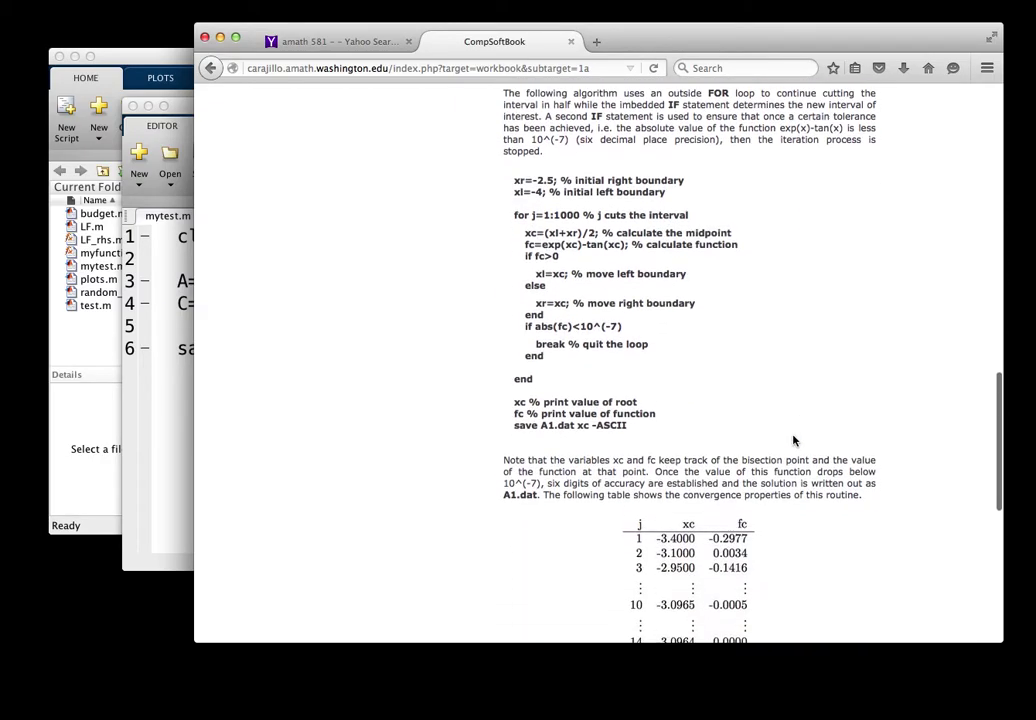
scroll(793, 440, "down", 7)
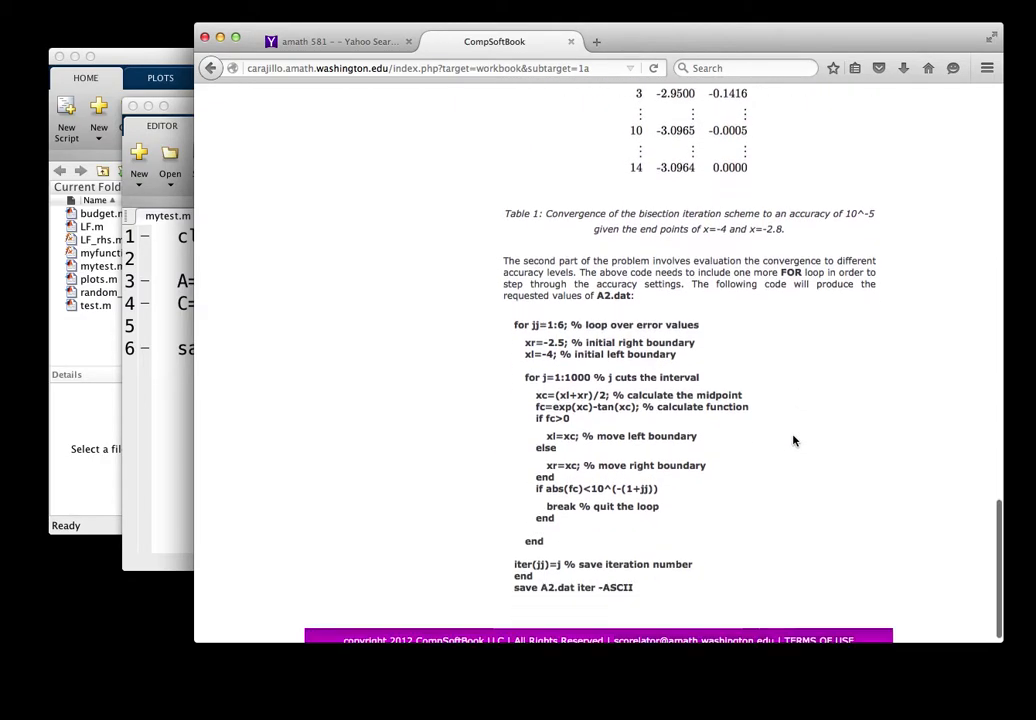
scroll(767, 459, "up", 20)
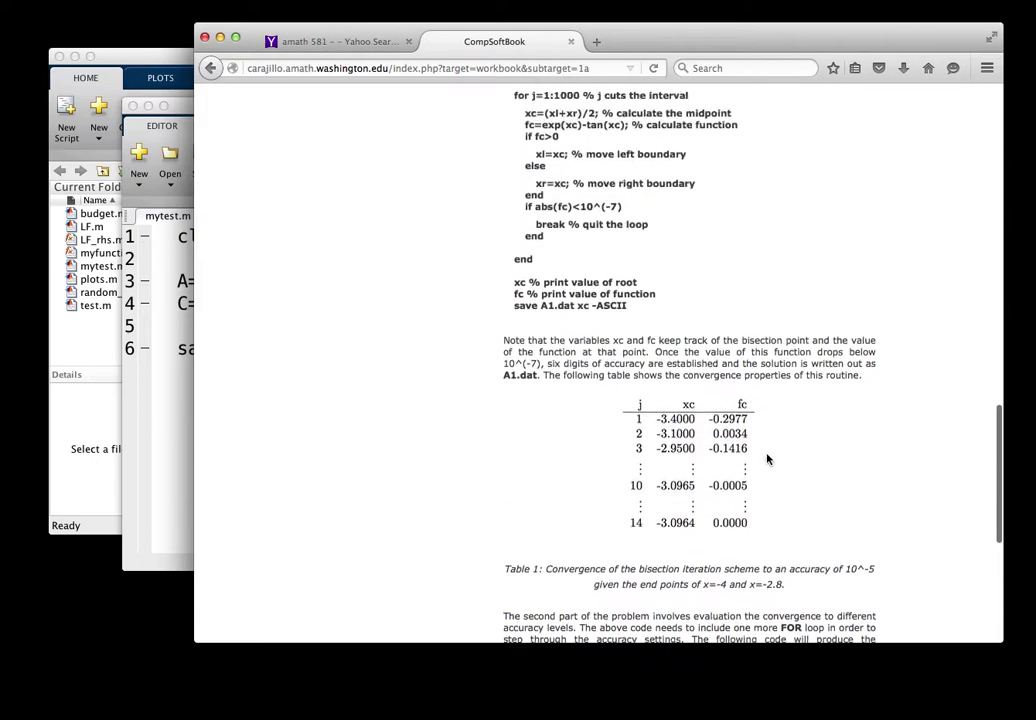
scroll(767, 459, "up", 10)
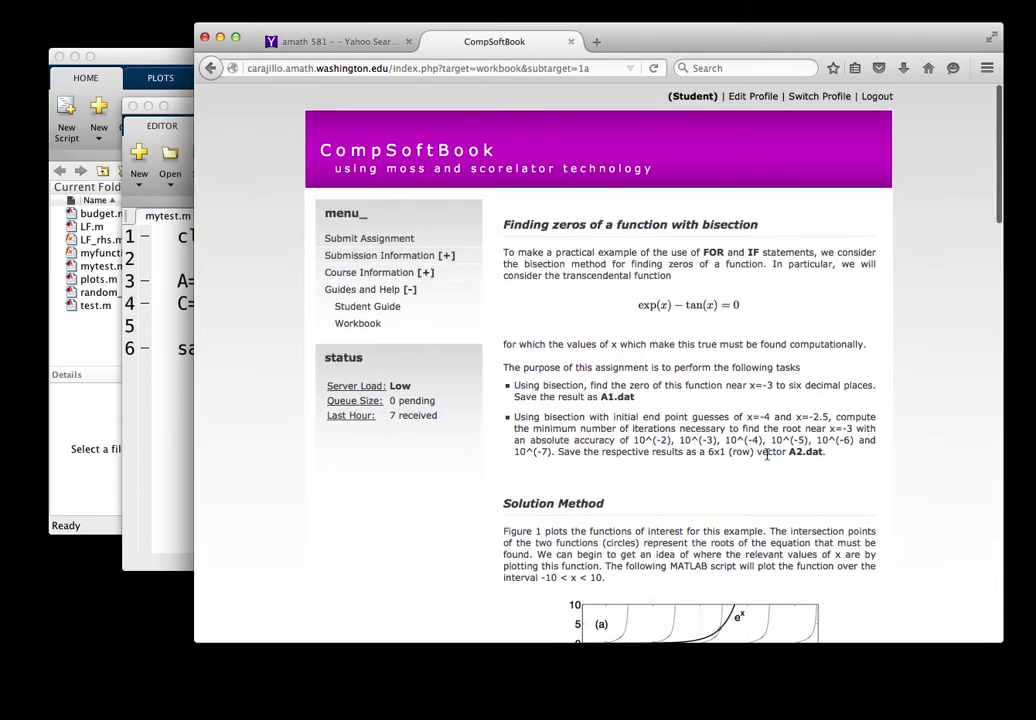
left_click(211, 68)
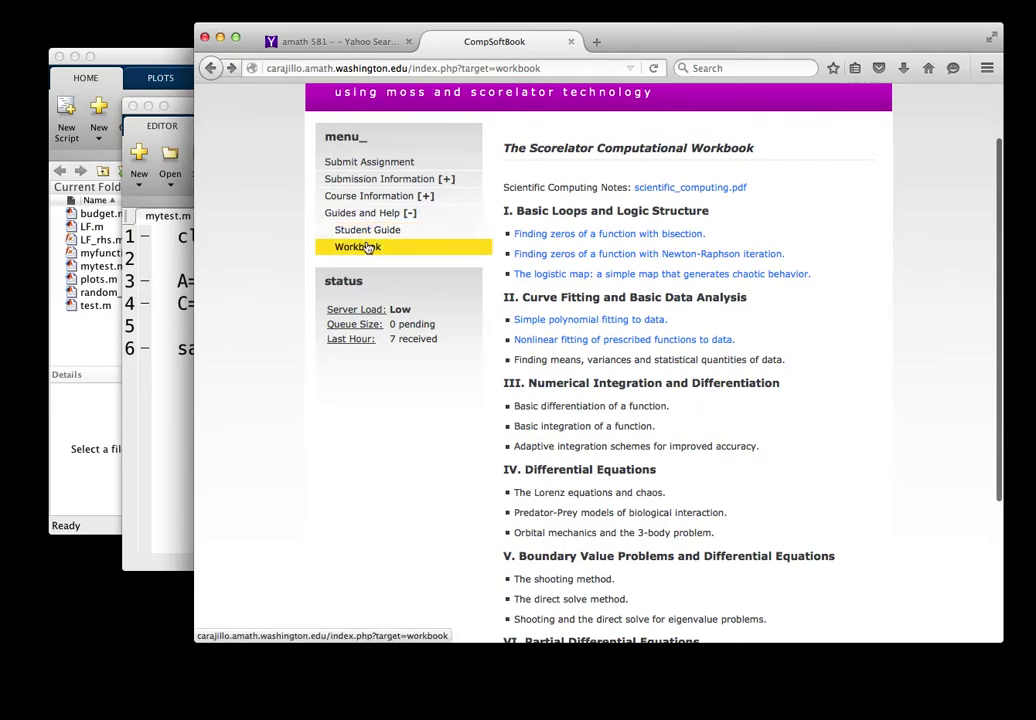
Step: Collapse Guides and Help and open Assignment Details from the AMATH581_FALL_2016 course information
left_click(372, 213)
left_click(375, 276)
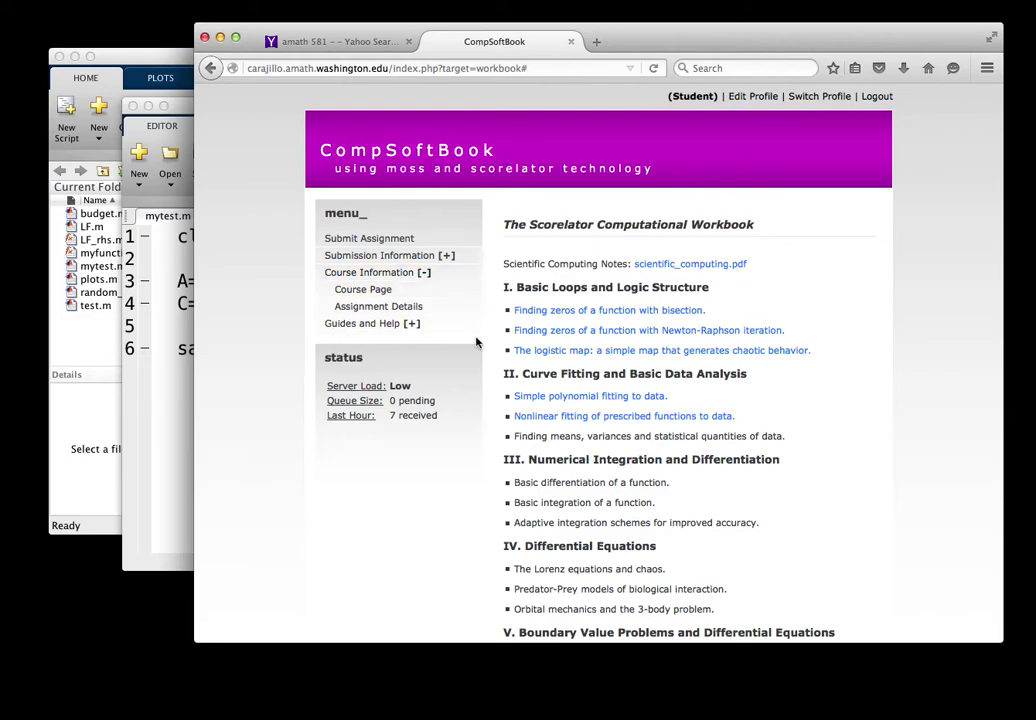
left_click(377, 291)
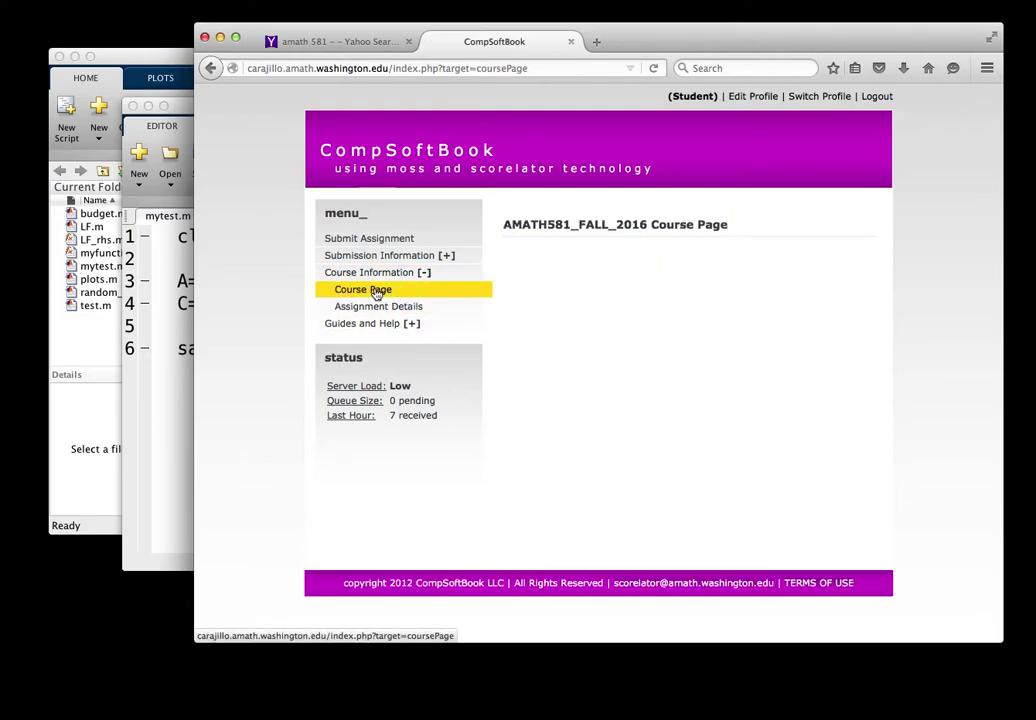
left_click(375, 308)
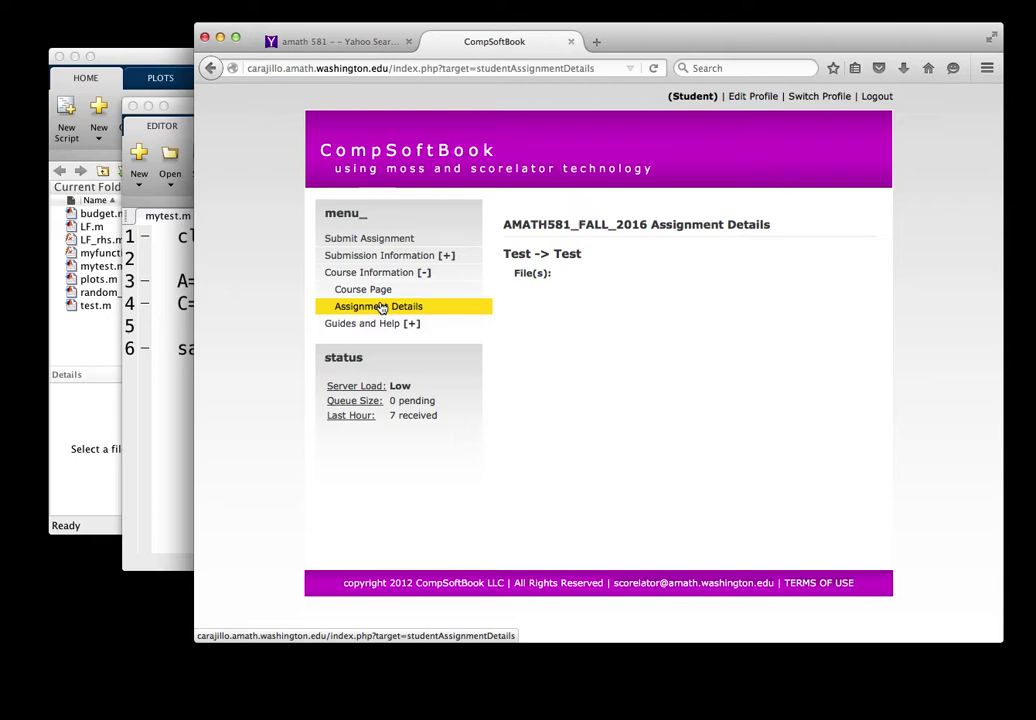
left_click(381, 276)
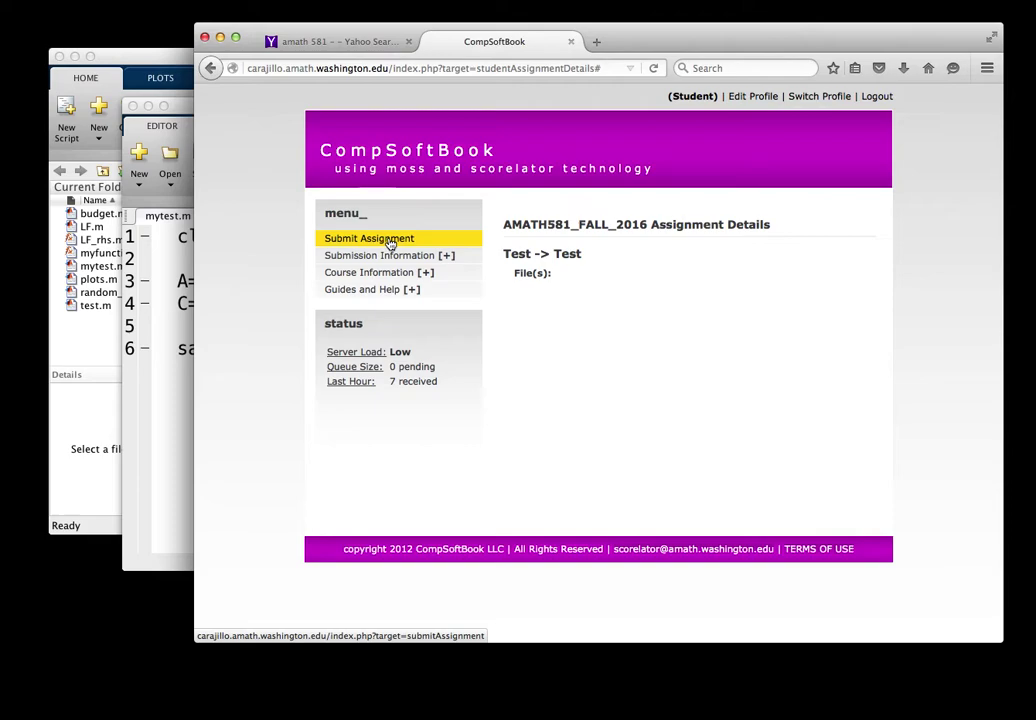
Step: Open Submit Assignment and select the Test assignment, keeping Matlab as the math kernel
left_click(390, 242)
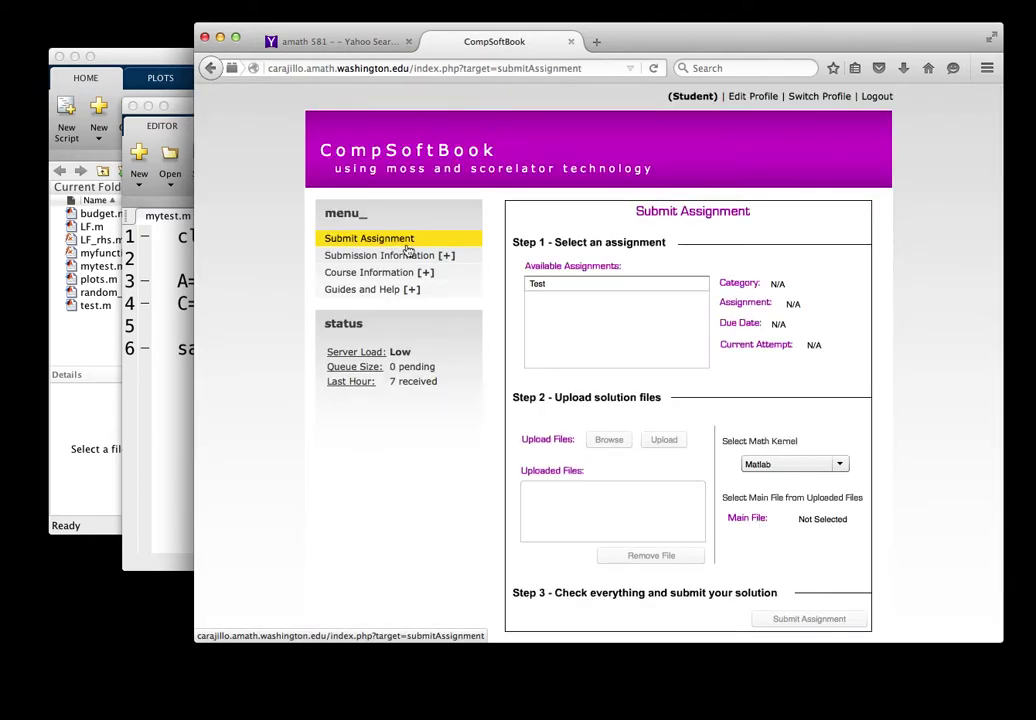
left_click(608, 285)
scroll(795, 290, "down", 3)
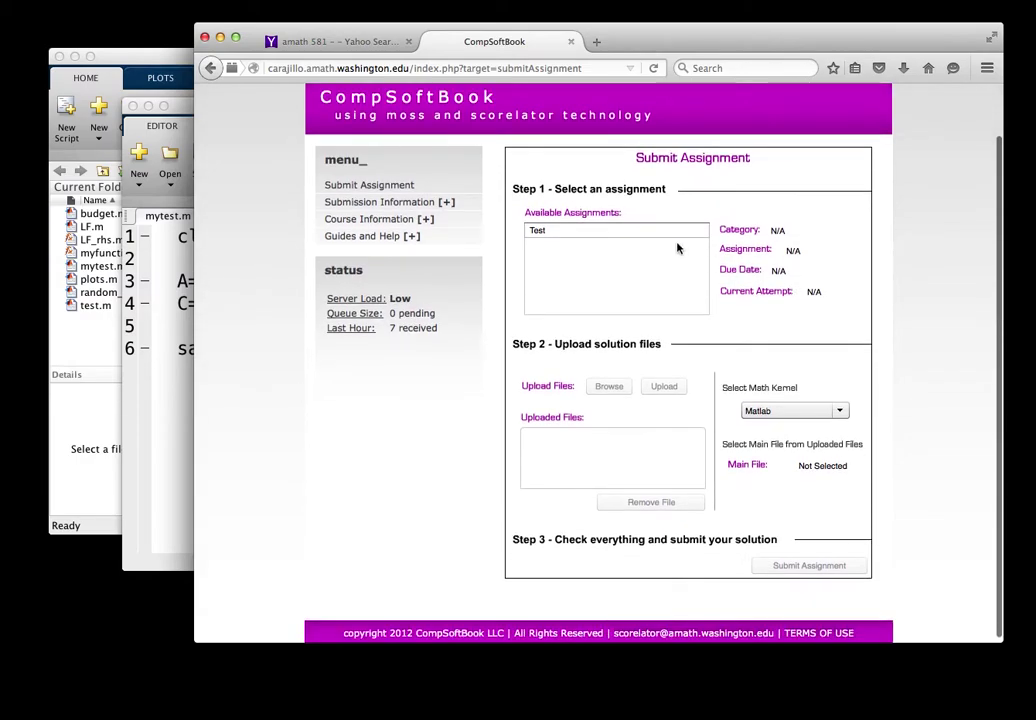
left_click(645, 234)
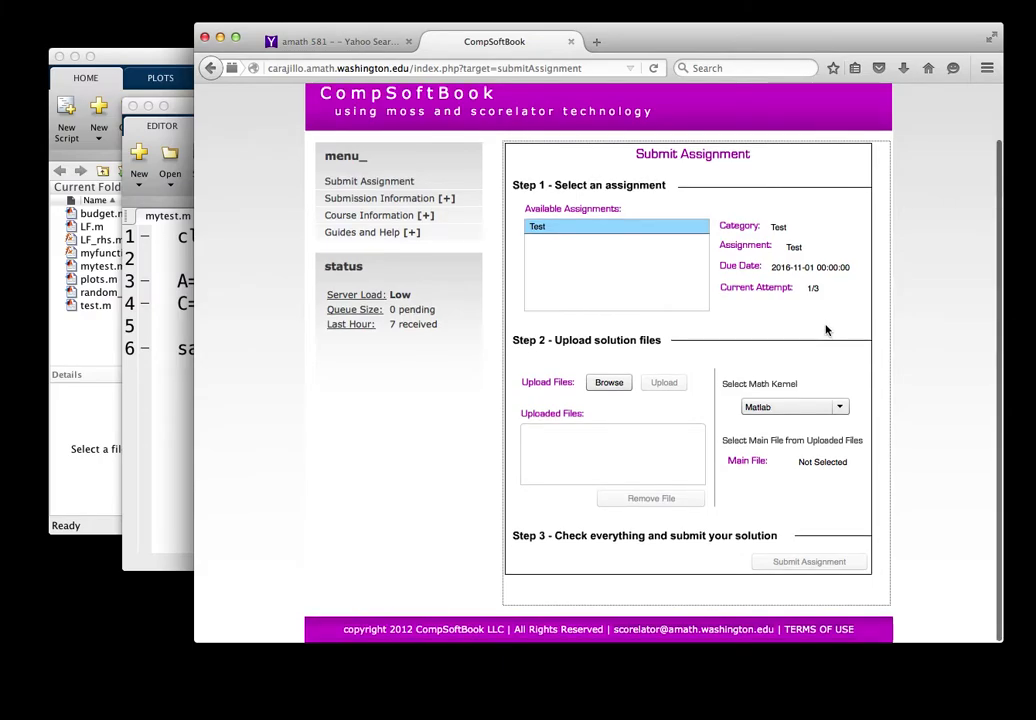
scroll(826, 330, "up", 1)
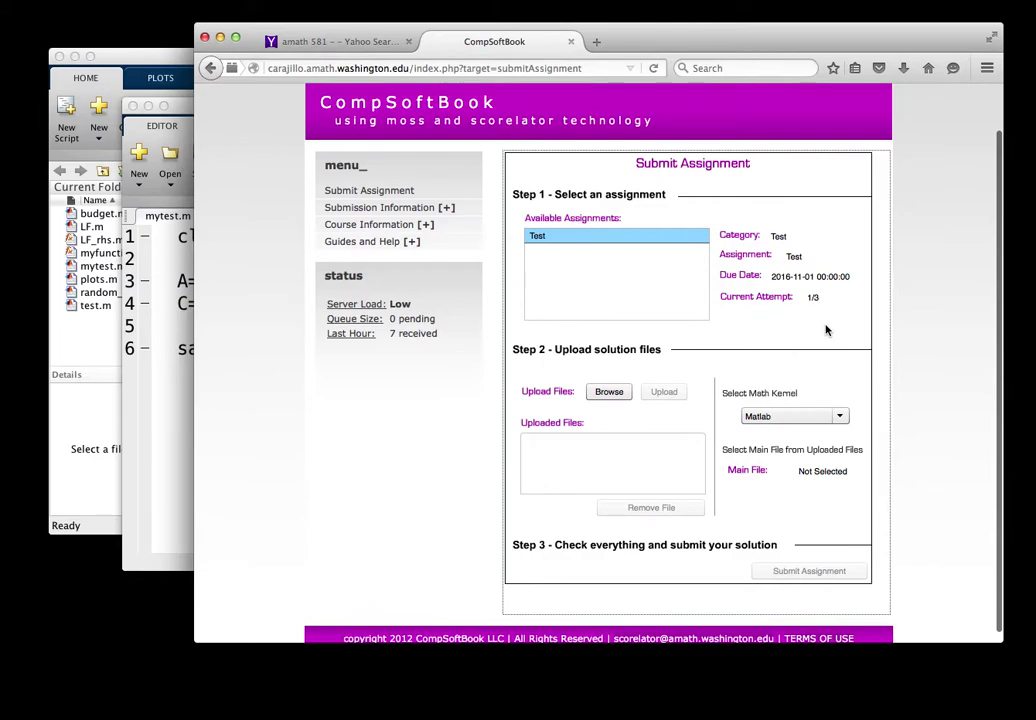
left_click(598, 246)
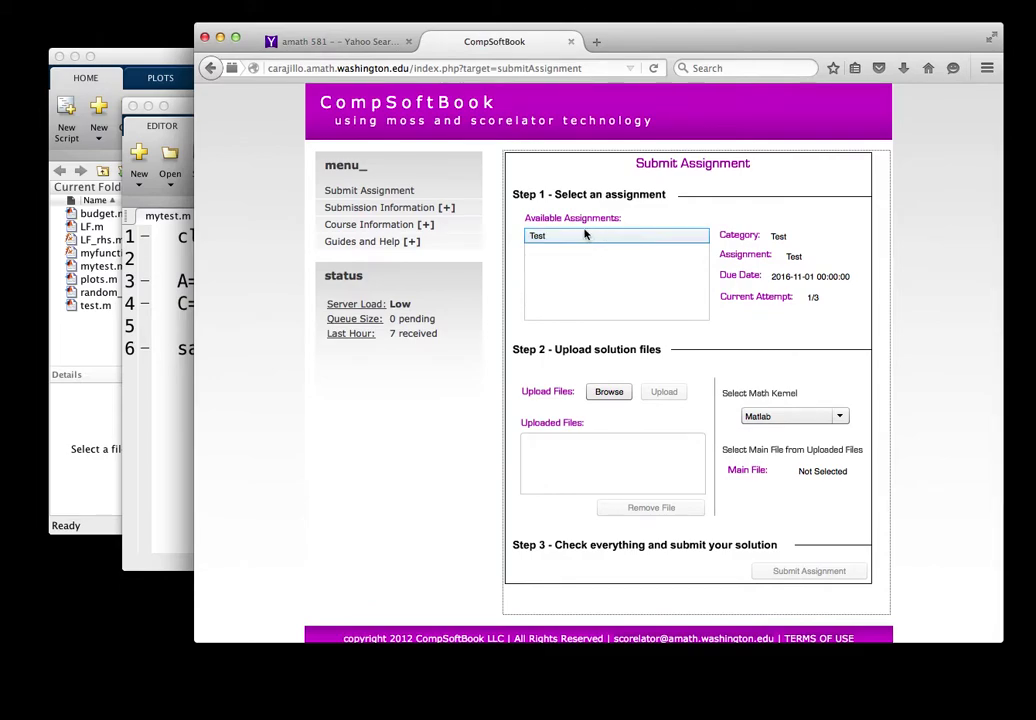
left_click(578, 246)
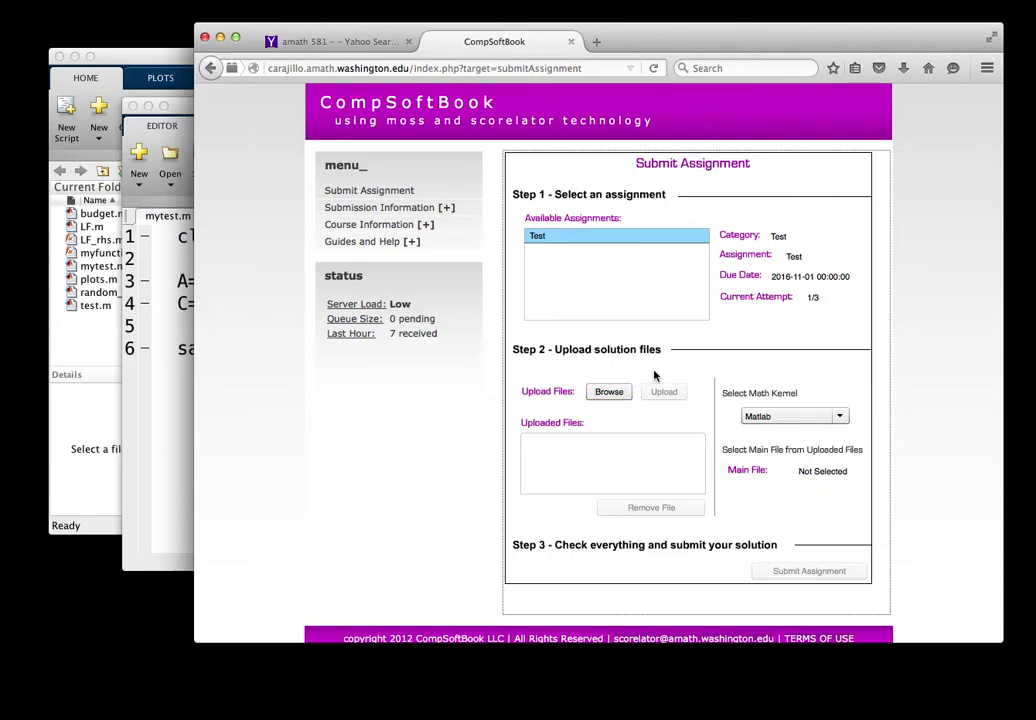
scroll(655, 375, "down", 1)
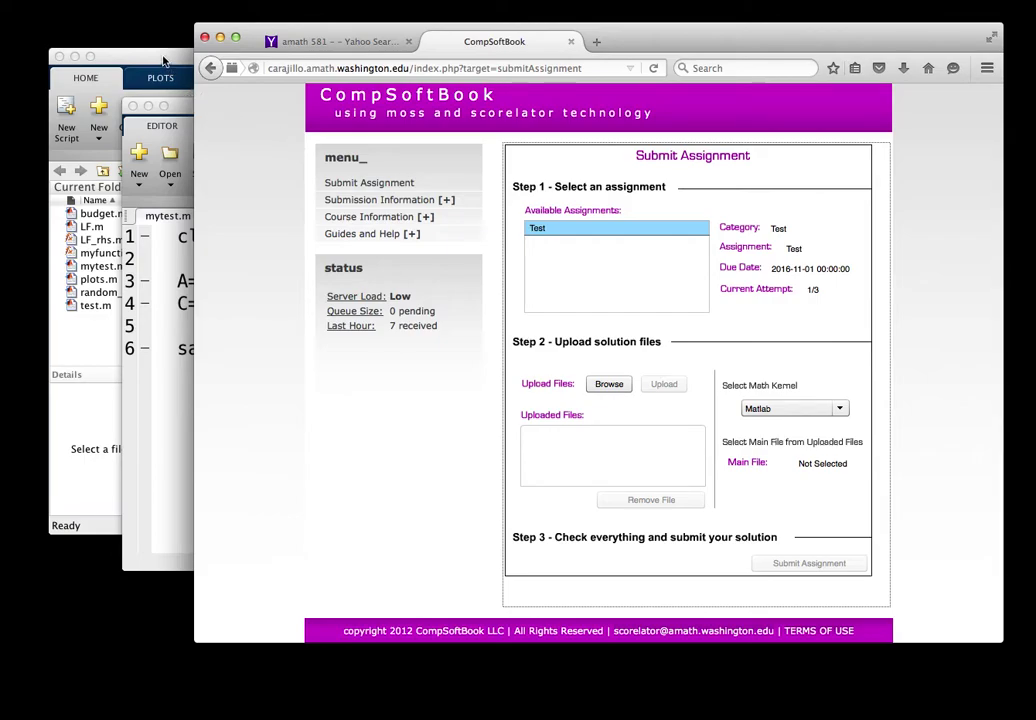
Step: Review mytest.m against myfunction.m, highlighting the myfunction call, the C=A+B line and the A1.dat save line
left_click(176, 100)
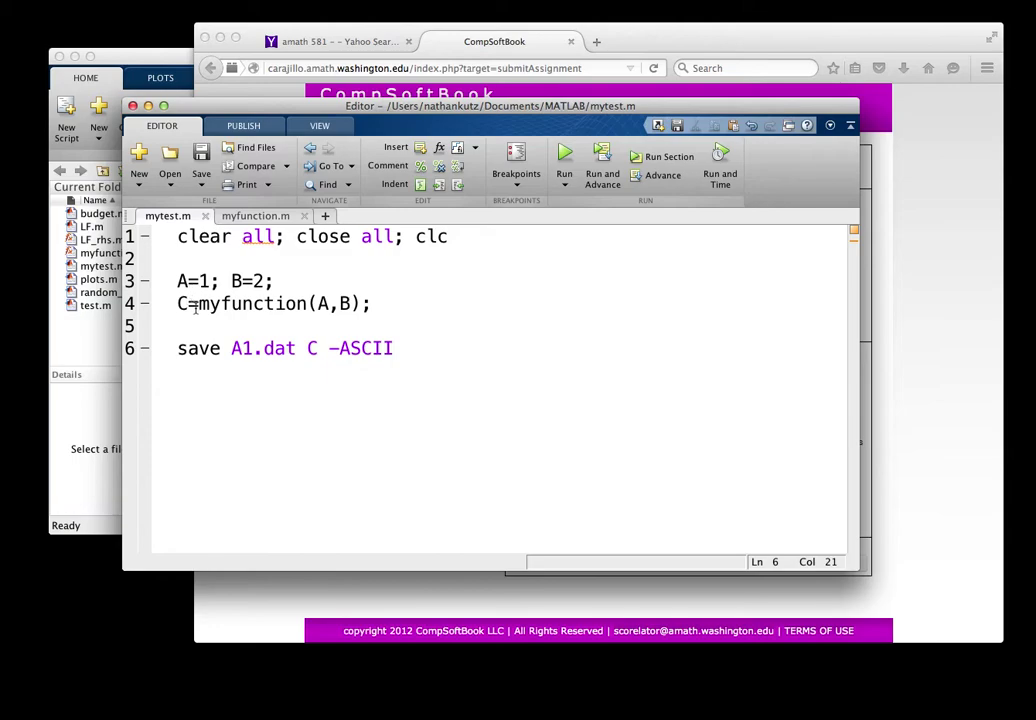
left_click_drag(200, 304, 309, 304)
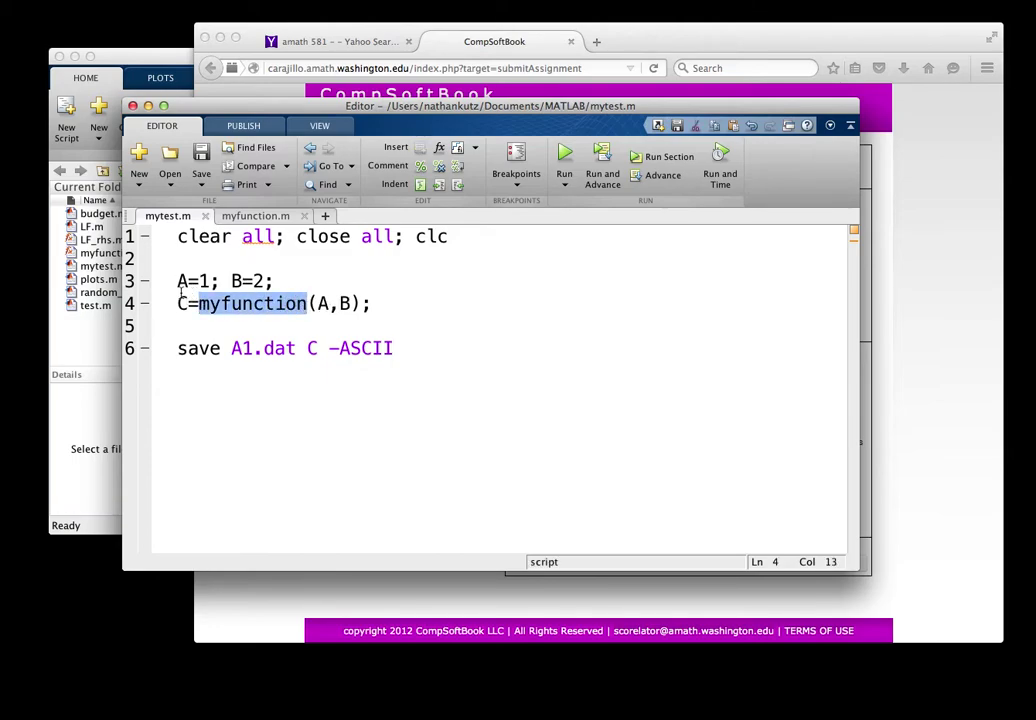
left_click(265, 218)
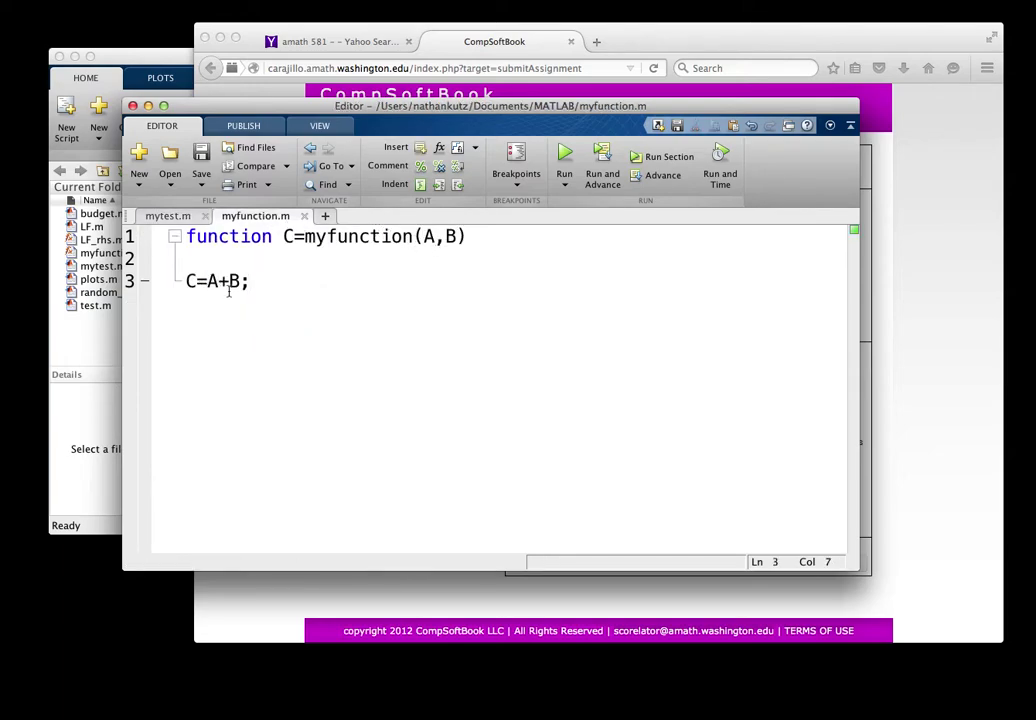
left_click_drag(261, 282, 160, 280)
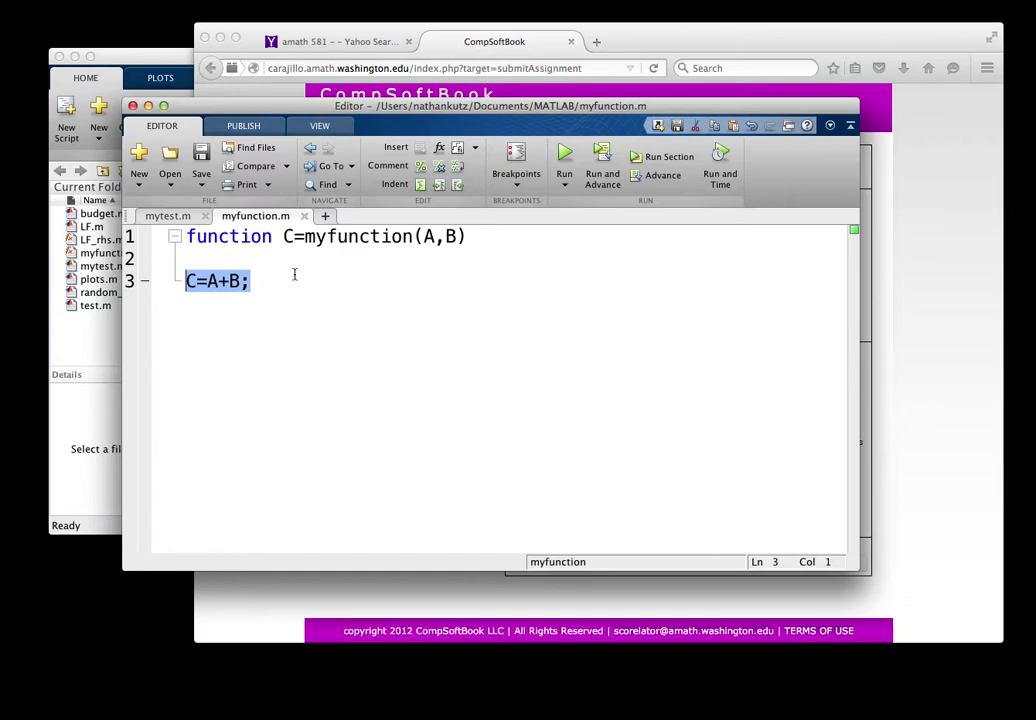
left_click(170, 216)
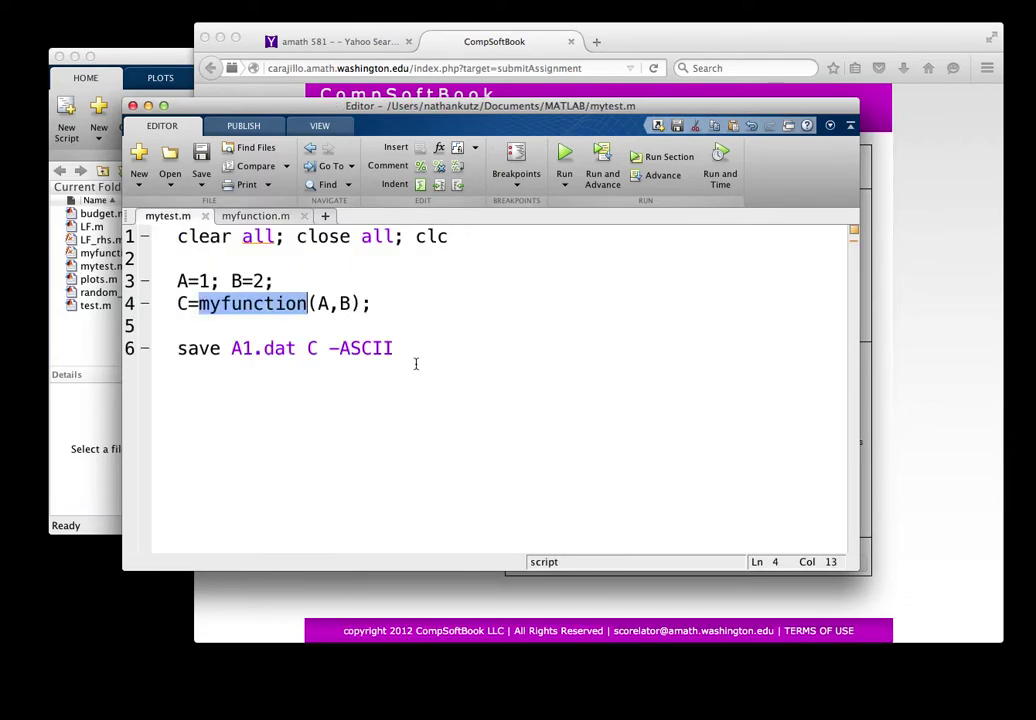
left_click(439, 304)
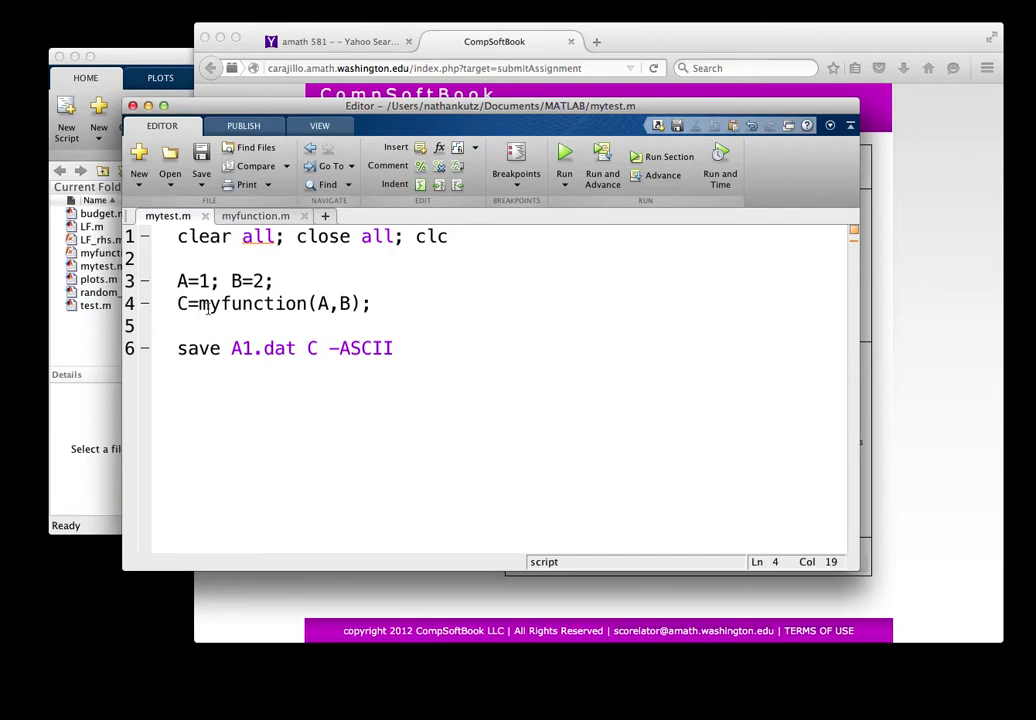
left_click_drag(231, 348, 396, 348)
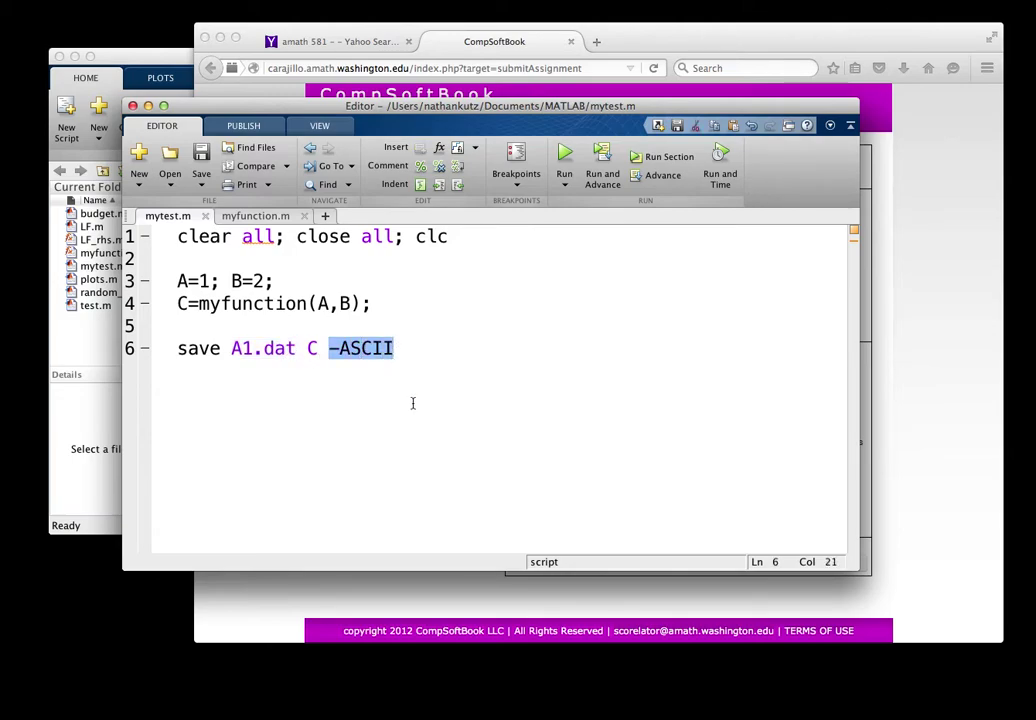
left_click(396, 348)
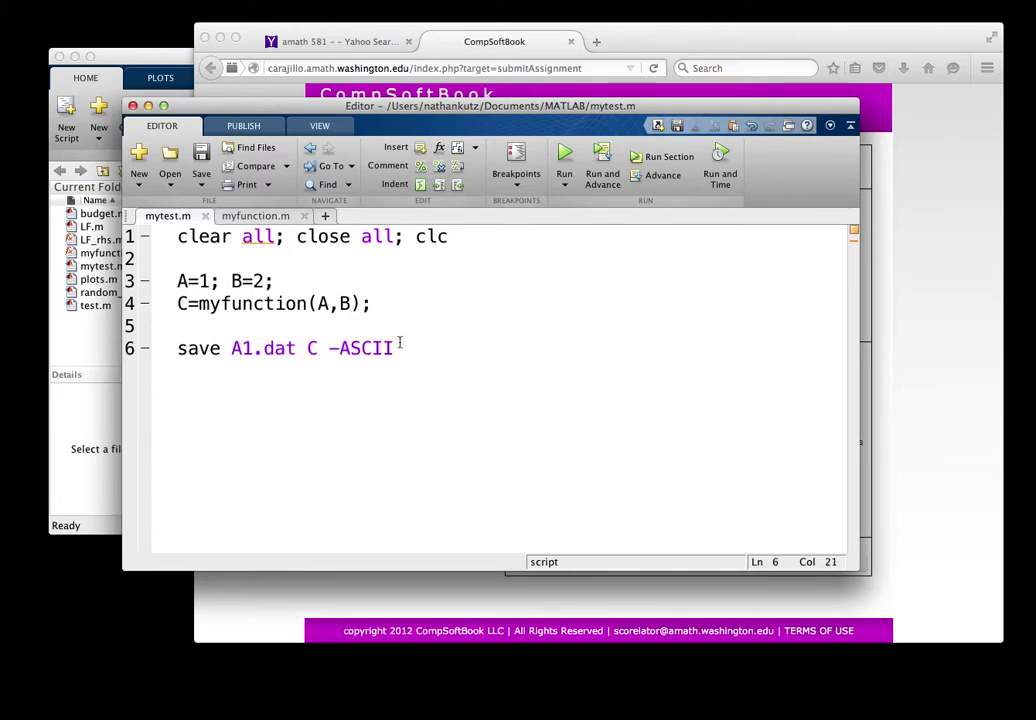
left_click_drag(396, 348, 176, 352)
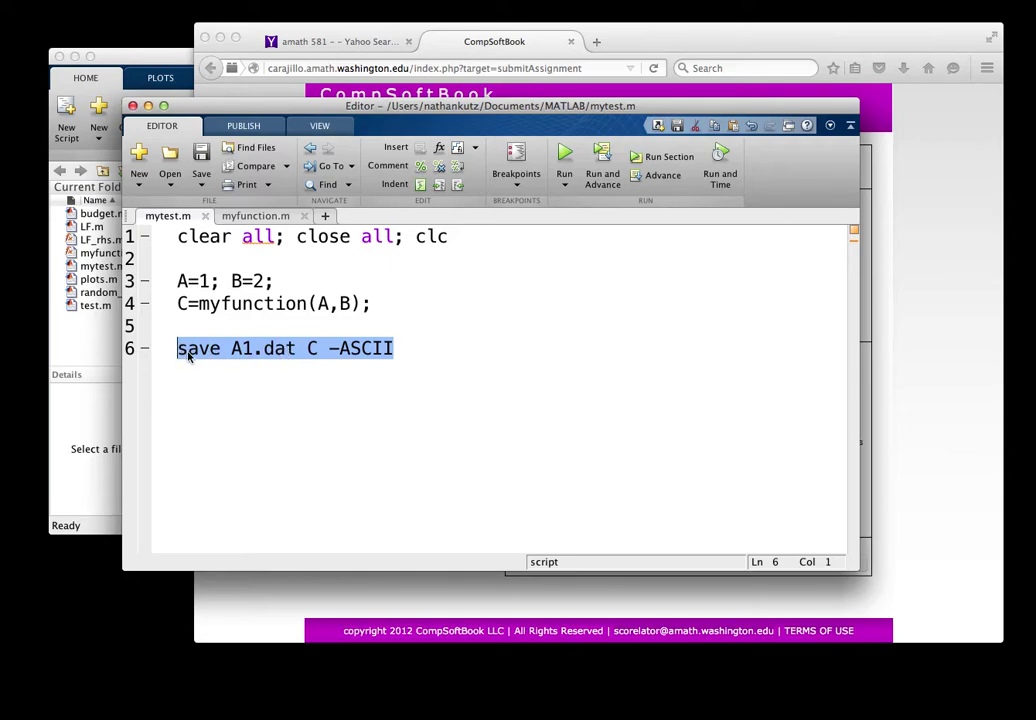
left_click(228, 350)
left_click_drag(228, 350, 296, 353)
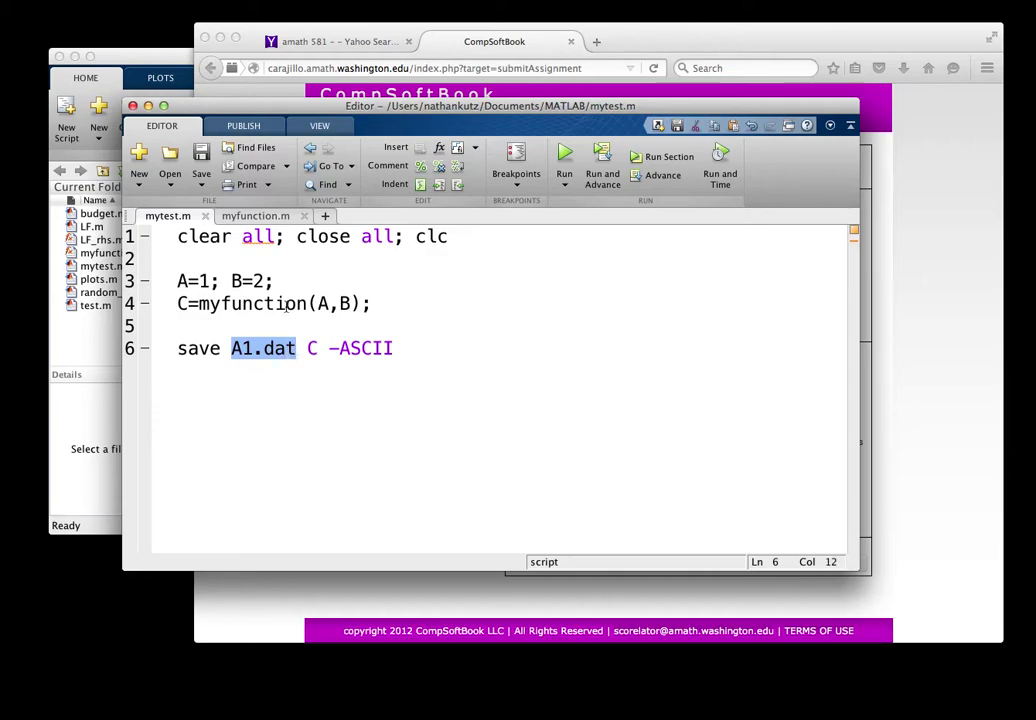
left_click(296, 303)
Step: Change B to 3 on line 3 of mytest.m and save the script
left_click(263, 281)
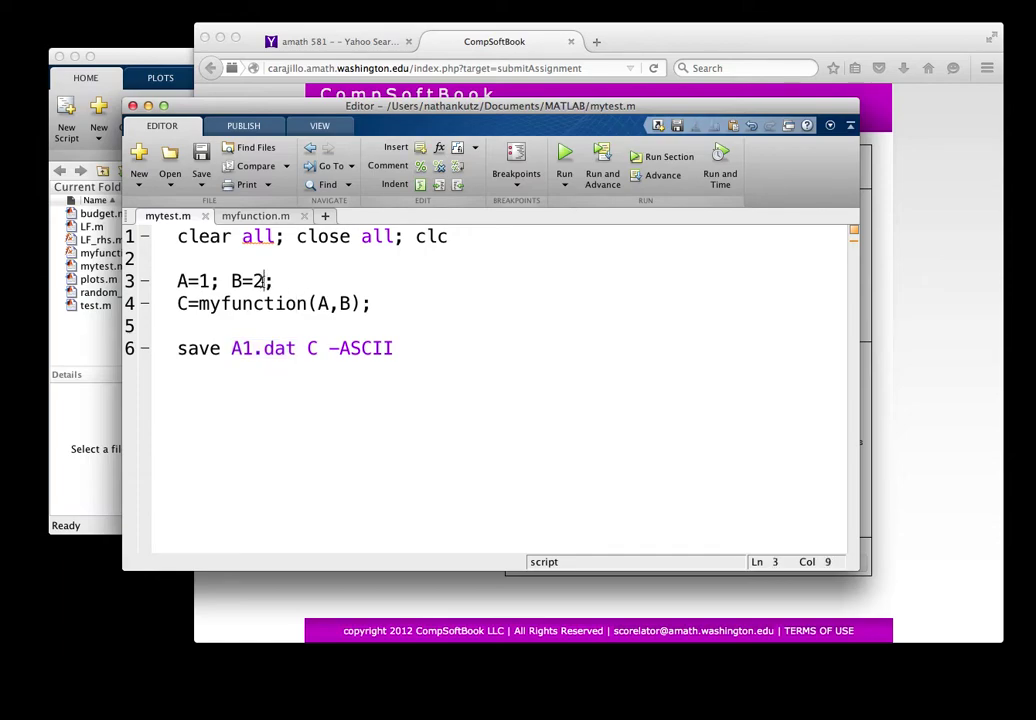
key("BackSpace")
type("2")
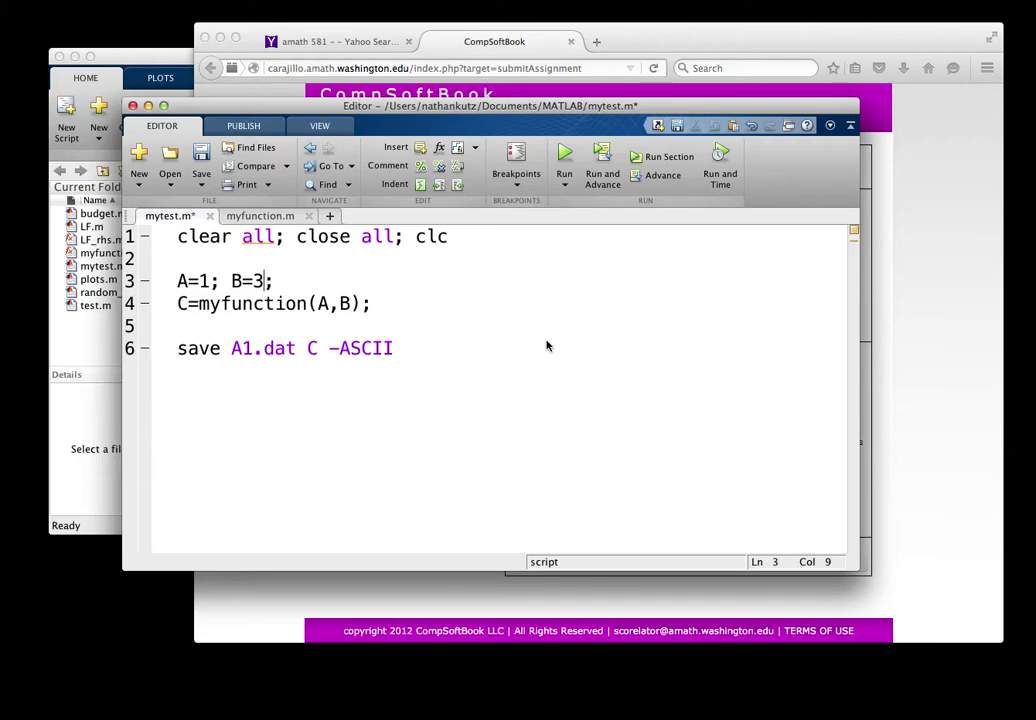
left_click(201, 153)
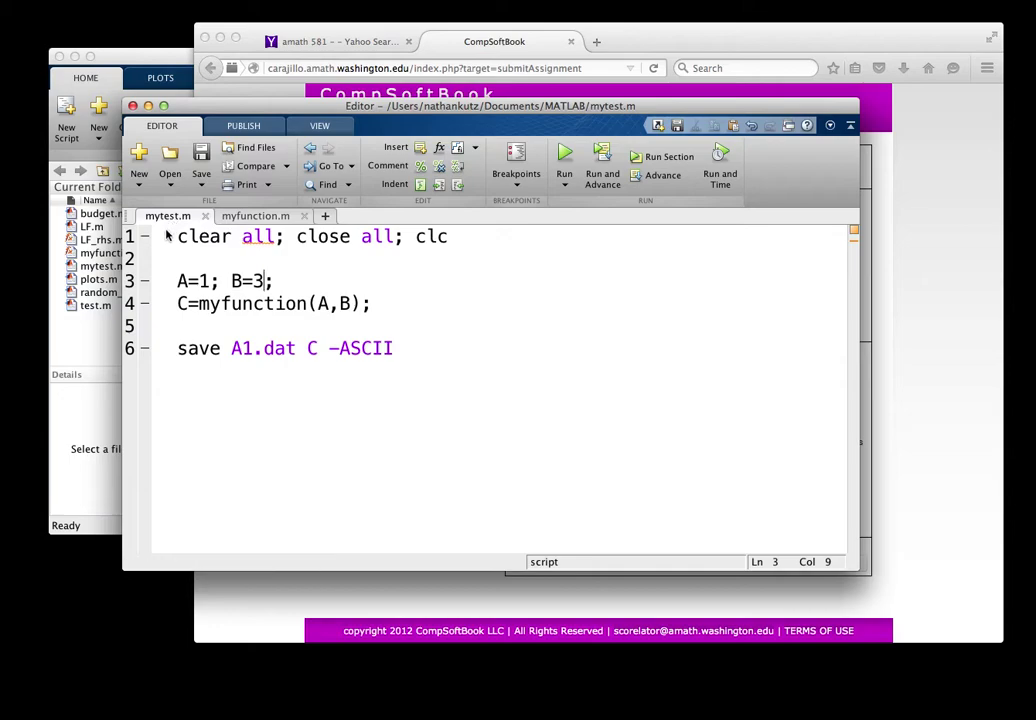
left_click(258, 216)
Step: On the Test submission page, upload myfunction.m as a solution file
left_click(165, 216)
left_click(670, 39)
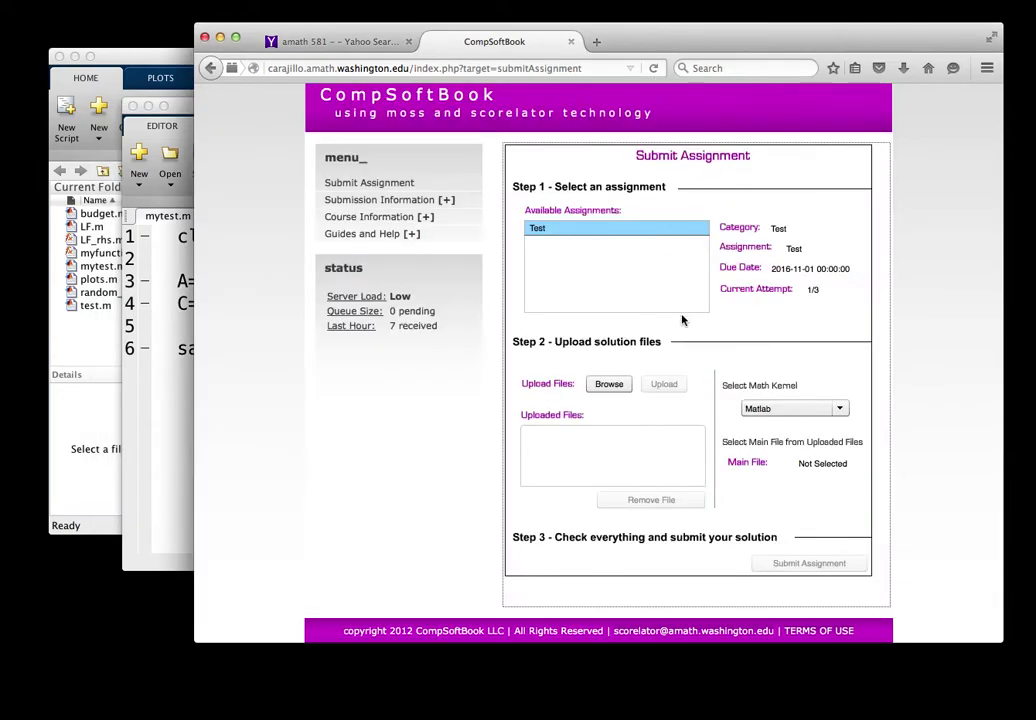
left_click(624, 229)
left_click(610, 388)
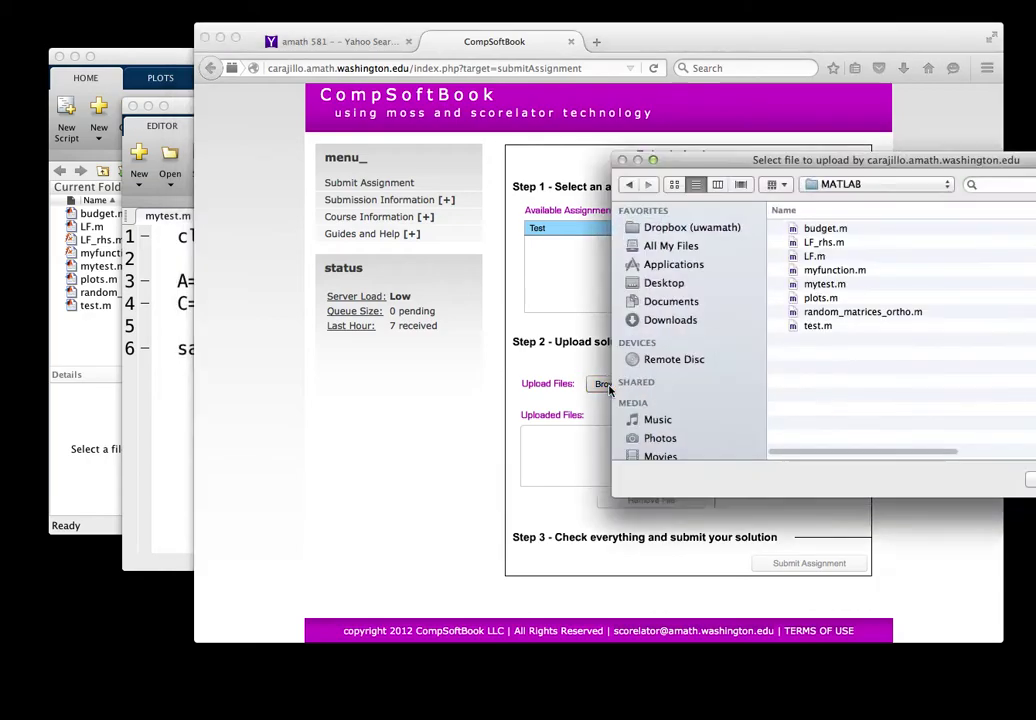
left_click(836, 274)
key("Return")
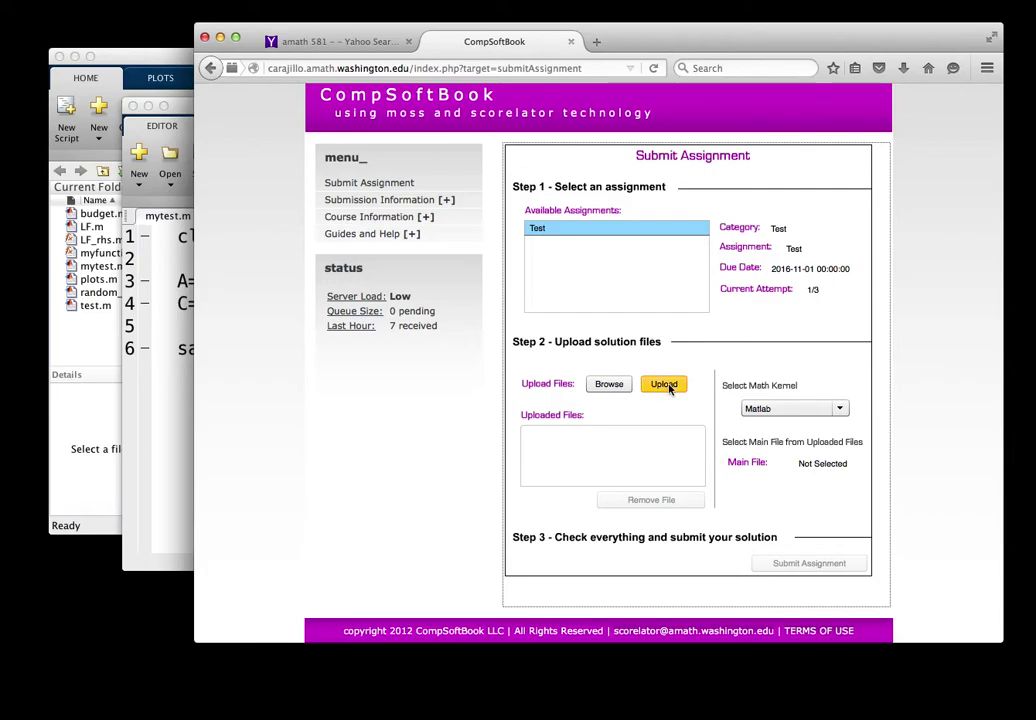
left_click(668, 387)
Step: Upload mytest.m as the second solution file
left_click(608, 385)
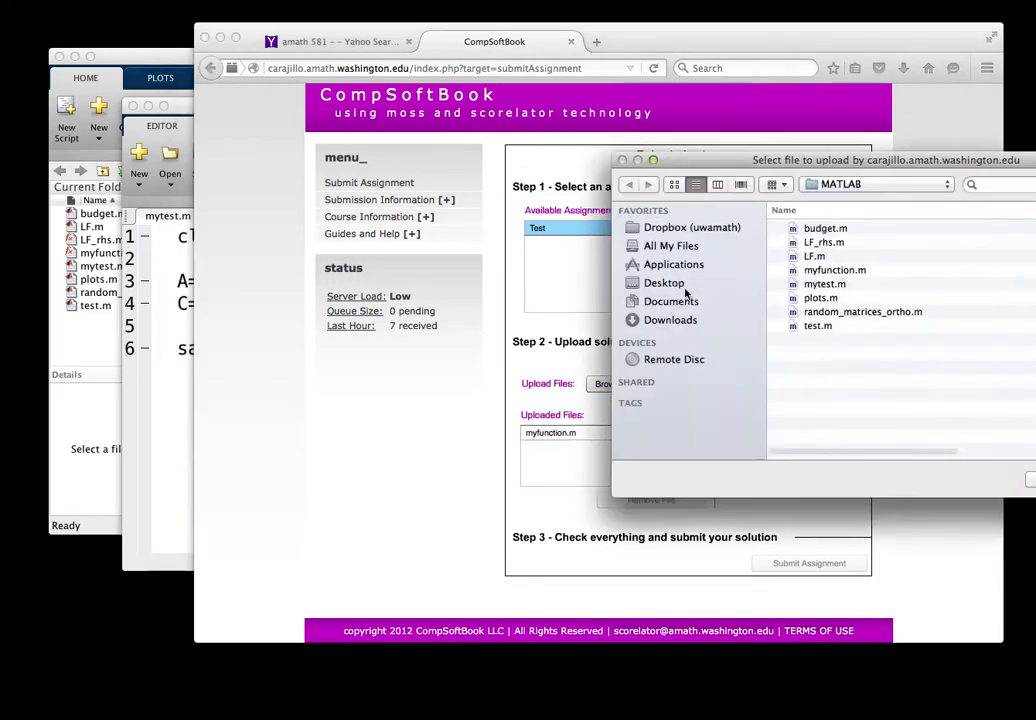
left_click_drag(794, 162, 545, 143)
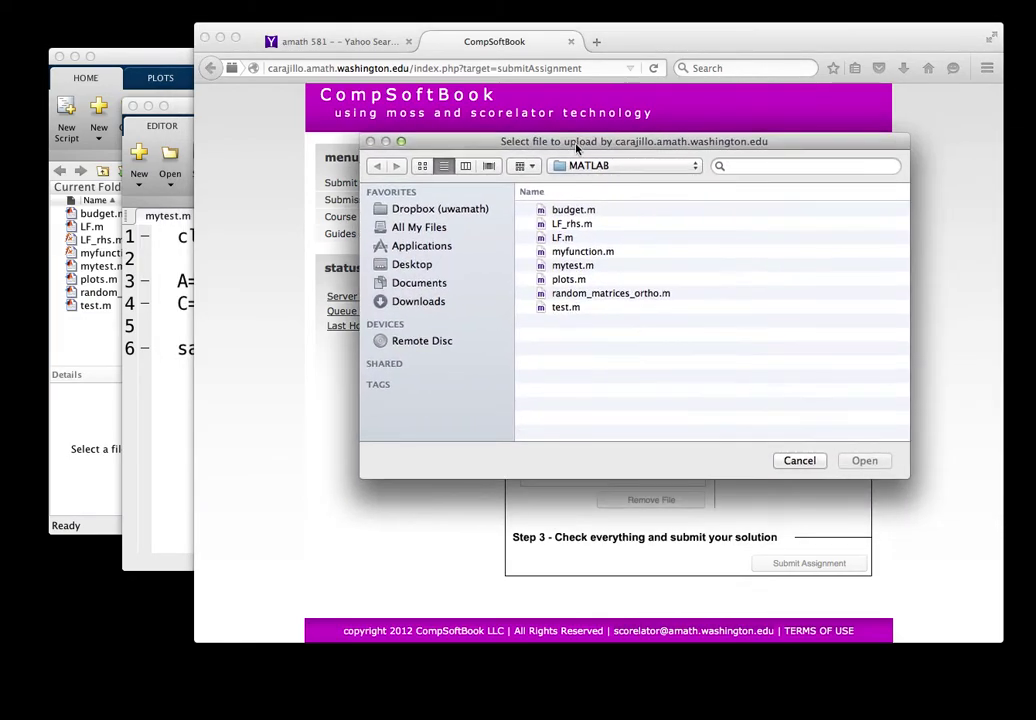
left_click(578, 267)
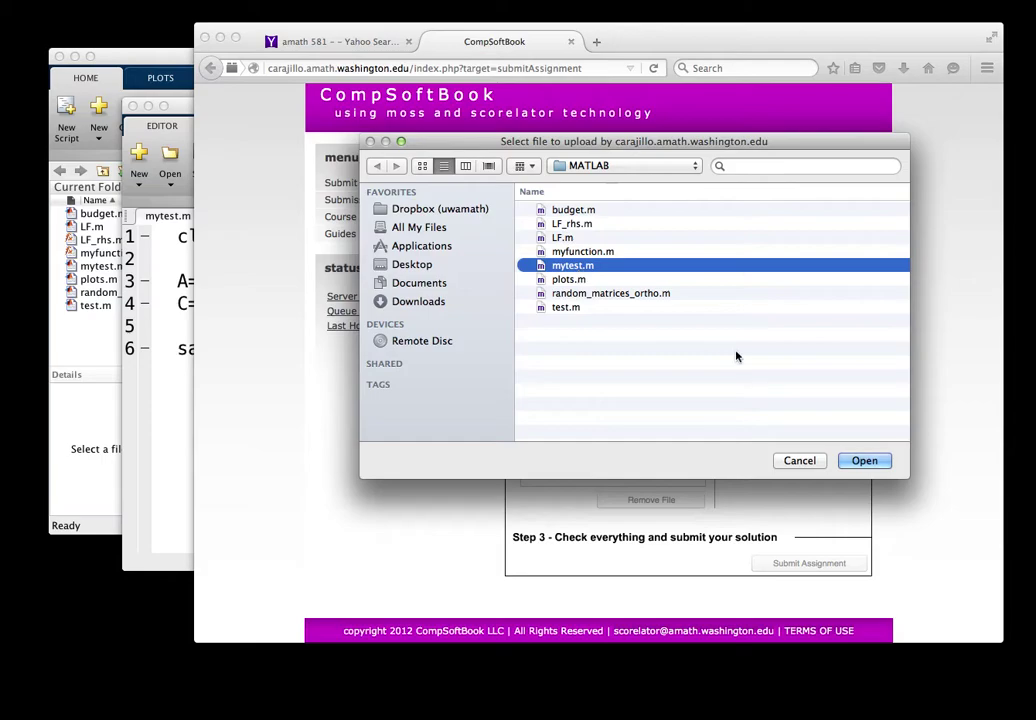
left_click(862, 460)
left_click(667, 386)
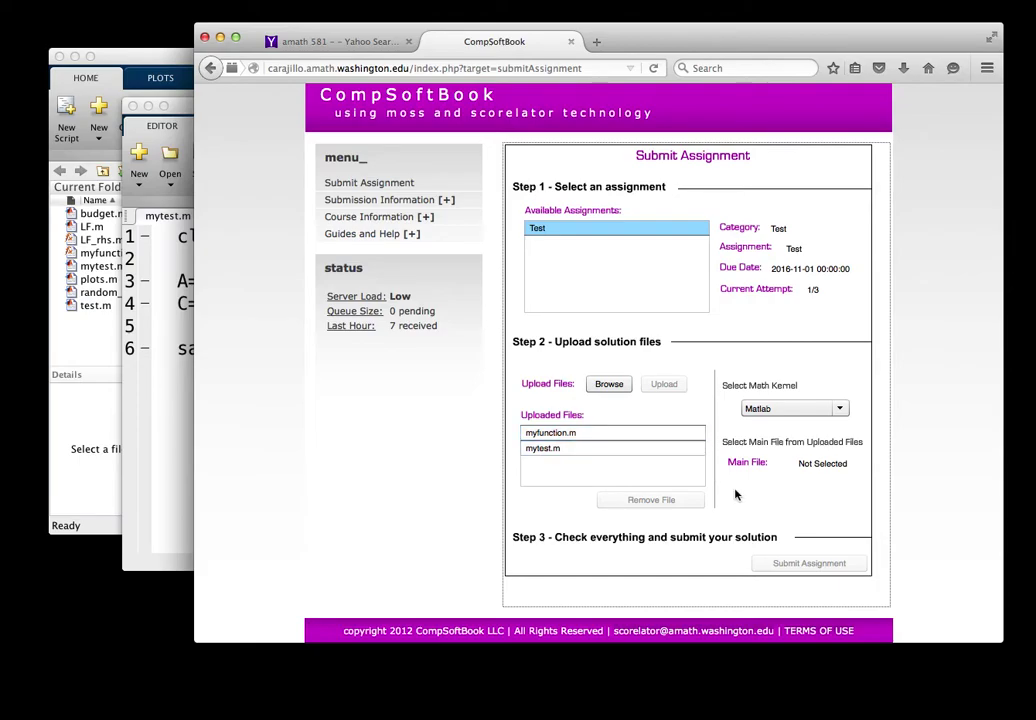
Step: Choose mytest.m in Uploaded Files as the Main File, then submit the Test assignment
left_click(628, 456)
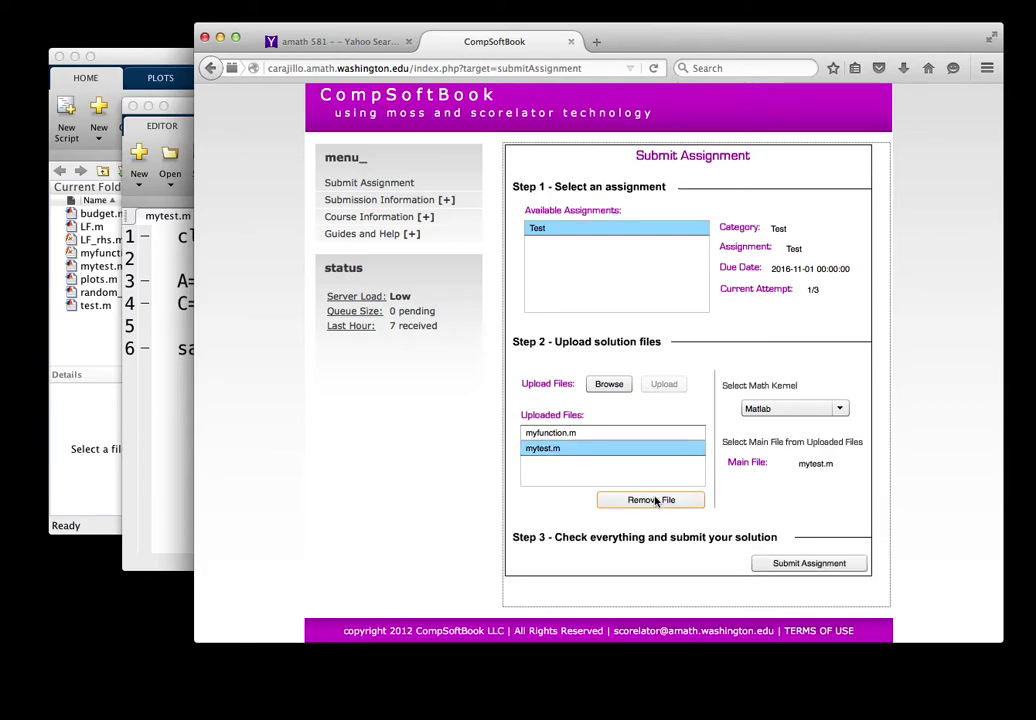
left_click(625, 434)
left_click(626, 446, "shift")
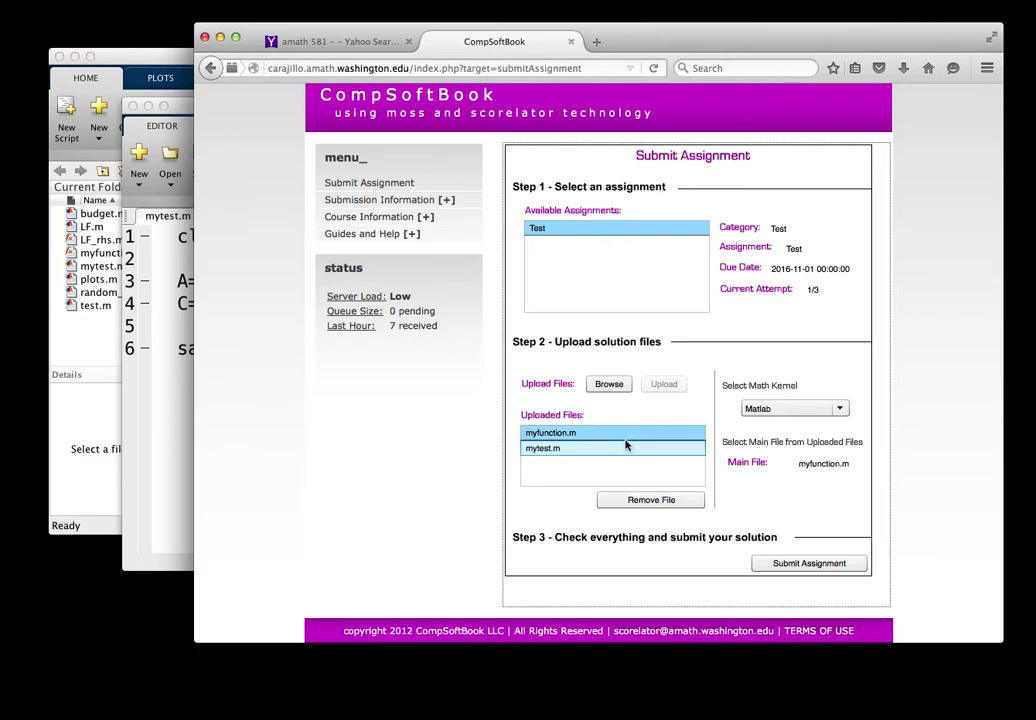
left_click(619, 452)
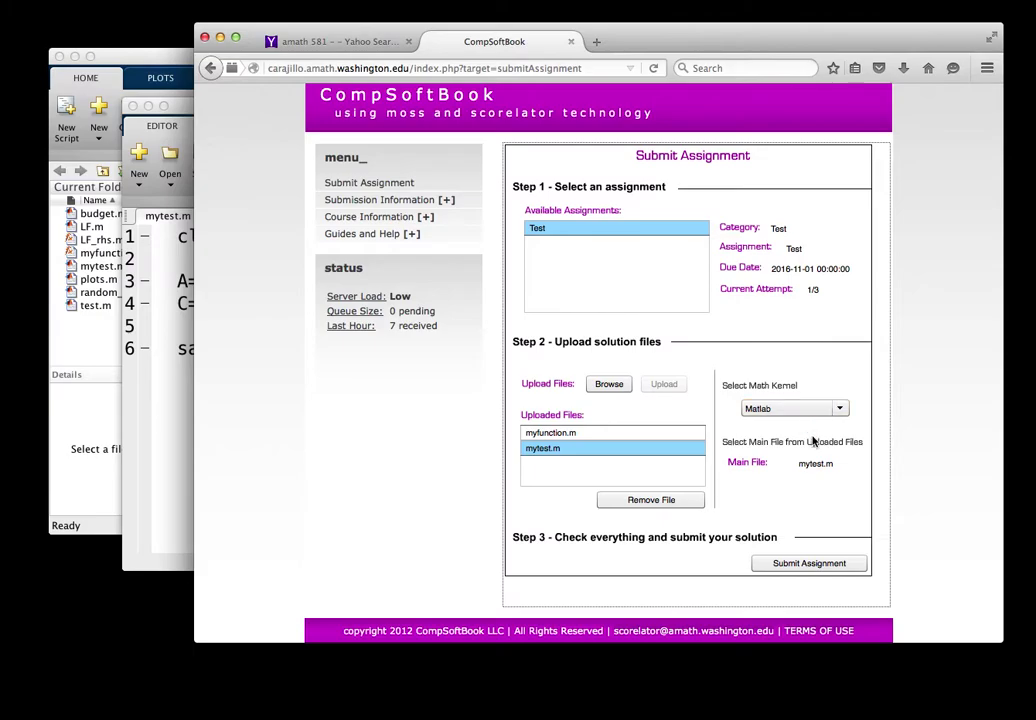
scroll(813, 440, "down", 1)
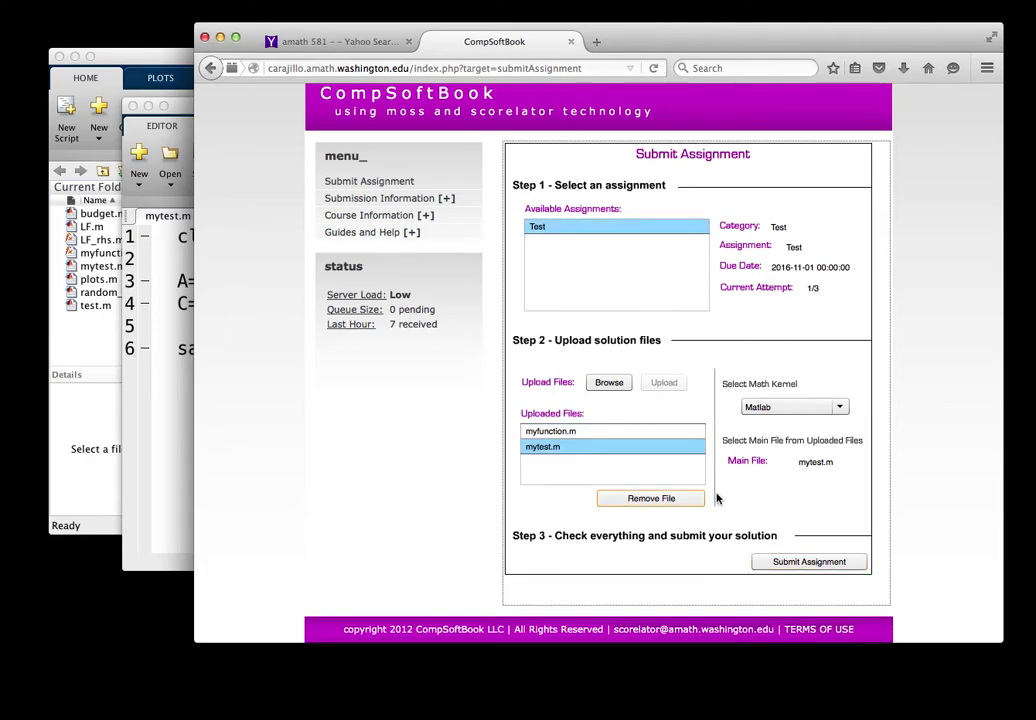
left_click(810, 564)
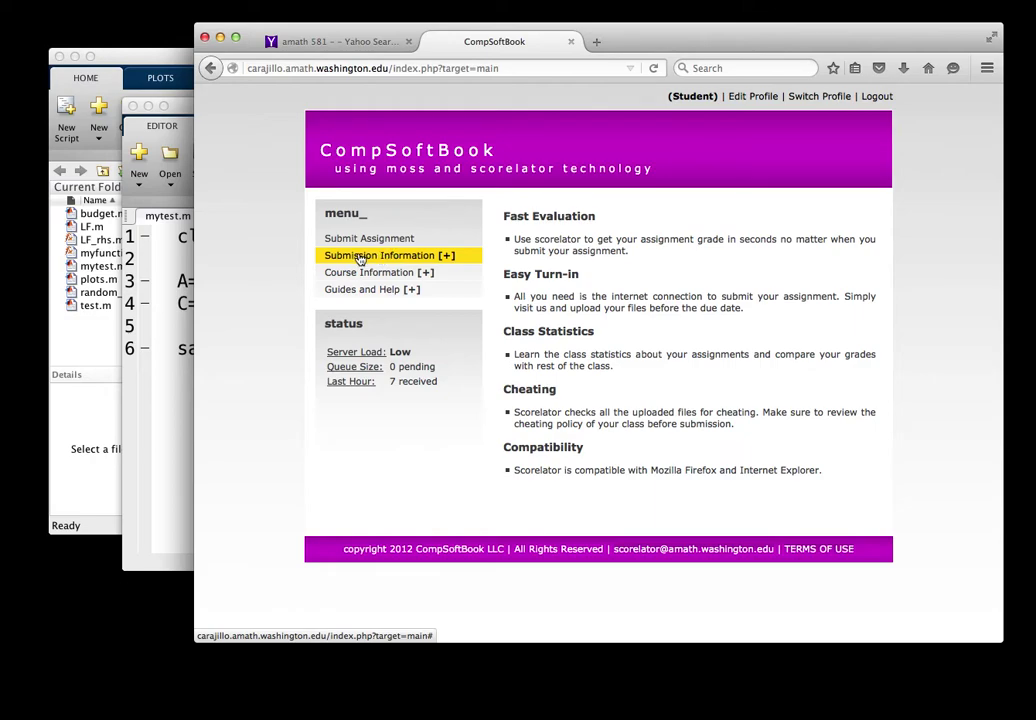
Step: Check My Job Queue under Submission Information, then open the Scorelator Evaluation message in My Messages
left_click(360, 258)
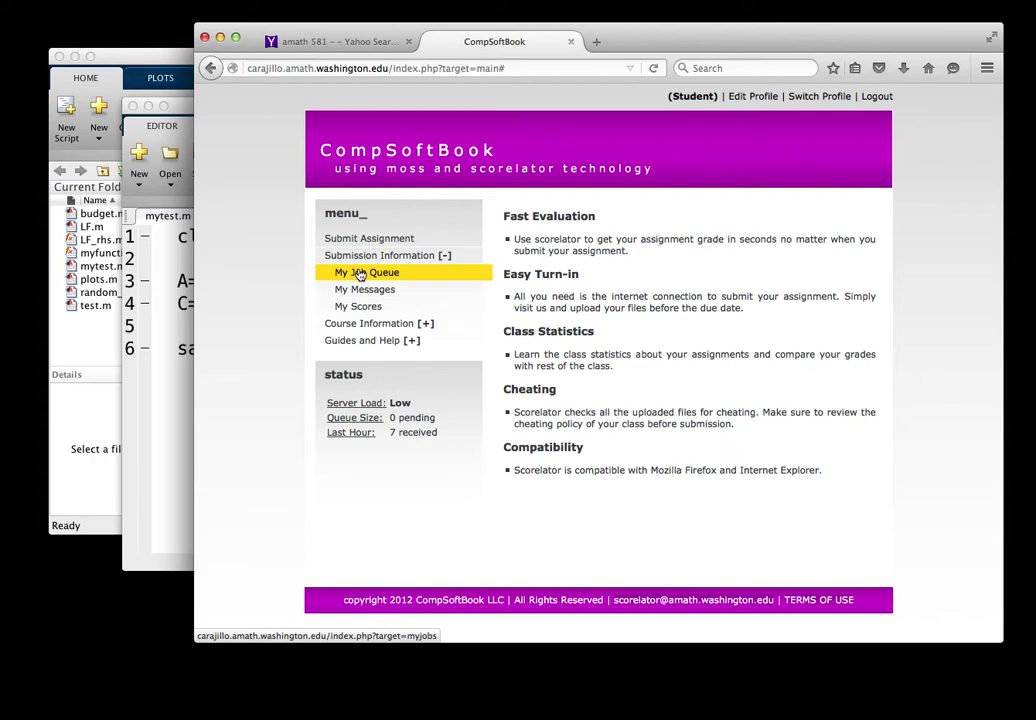
left_click(360, 274)
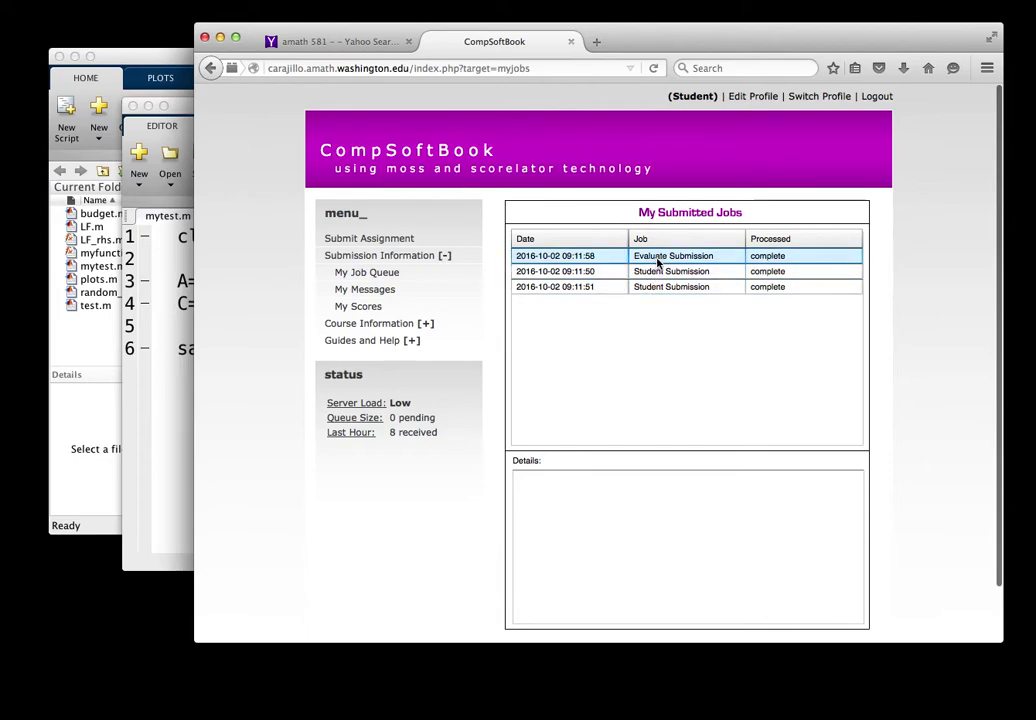
left_click(389, 292)
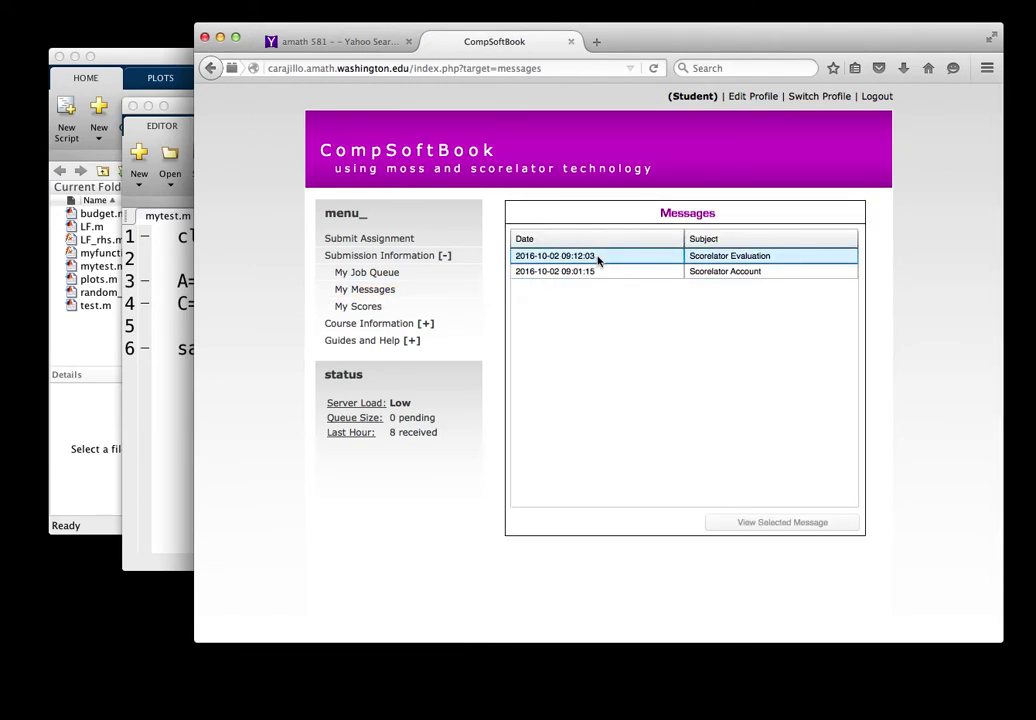
left_click(587, 259)
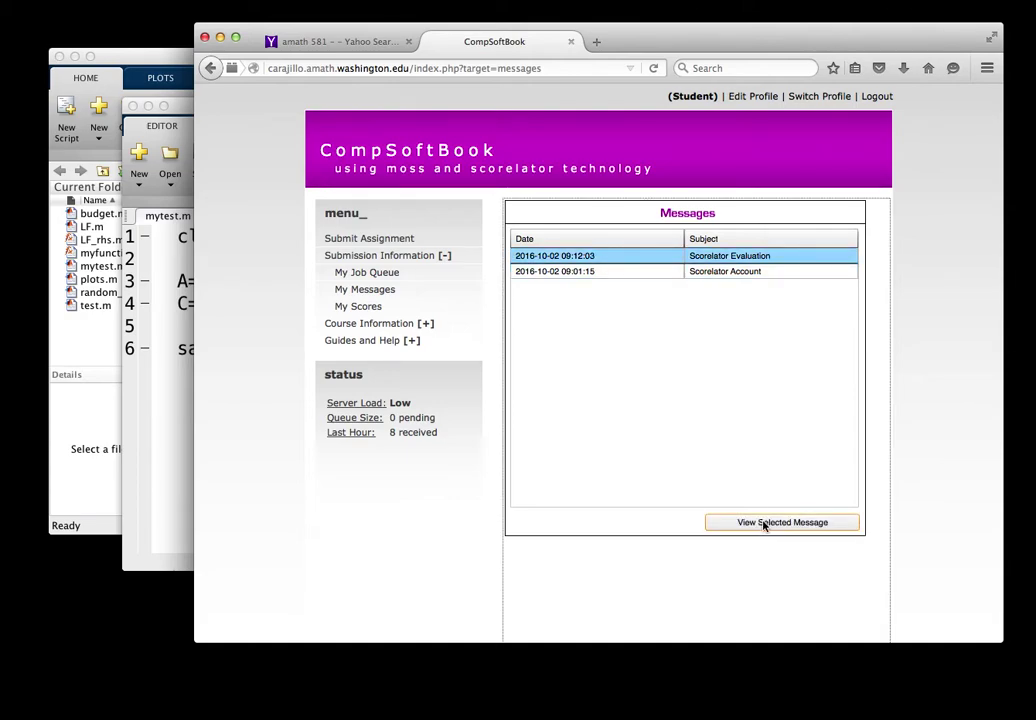
left_click(765, 525)
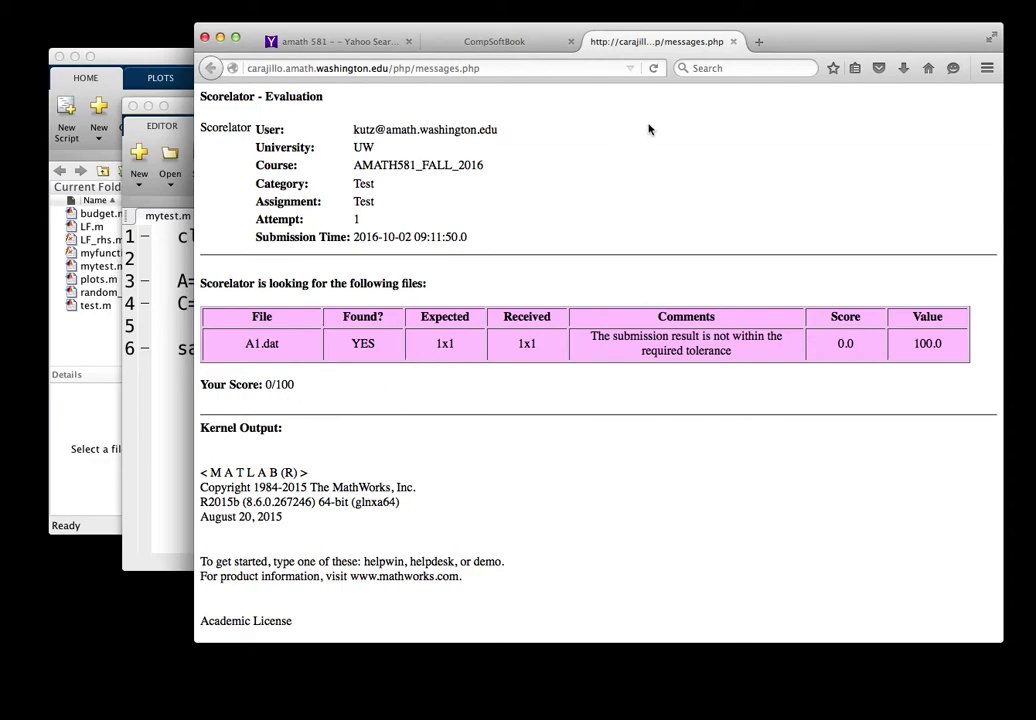
left_click(734, 42)
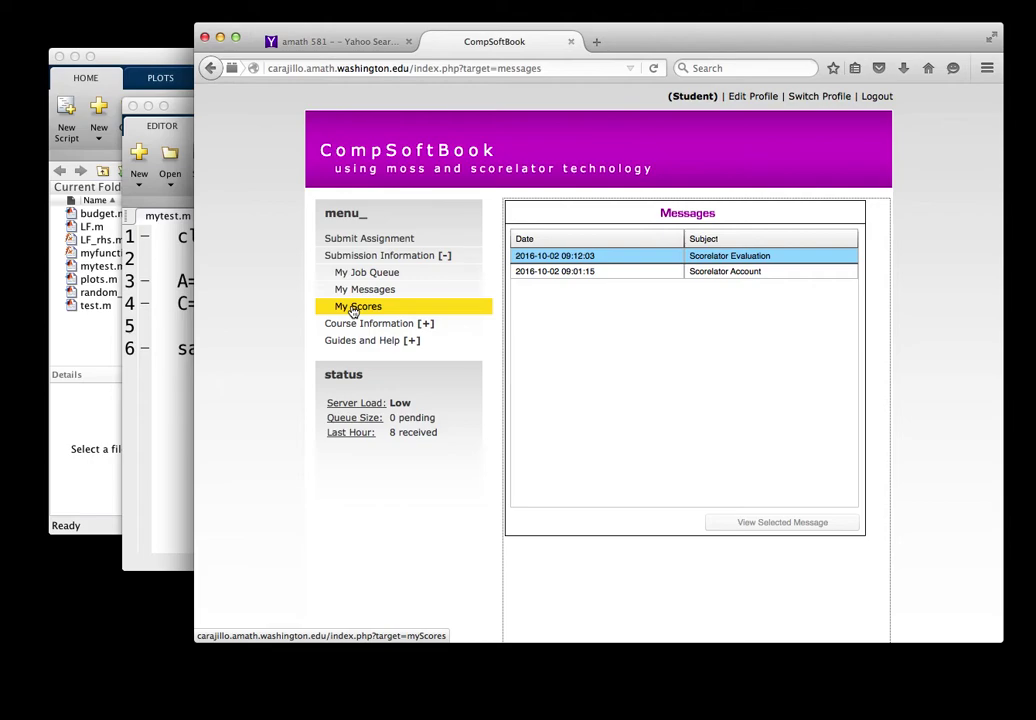
Step: Open My Scores with Test selected in Categories and Assignments, showing attempt 1 scored 0
left_click(352, 309)
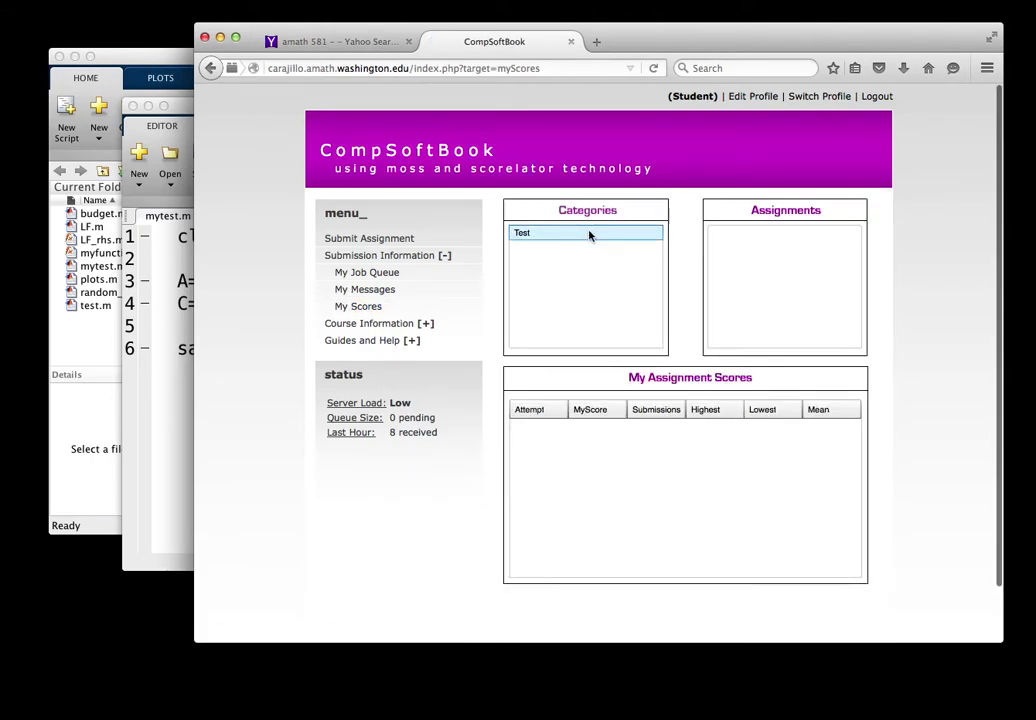
left_click(589, 234)
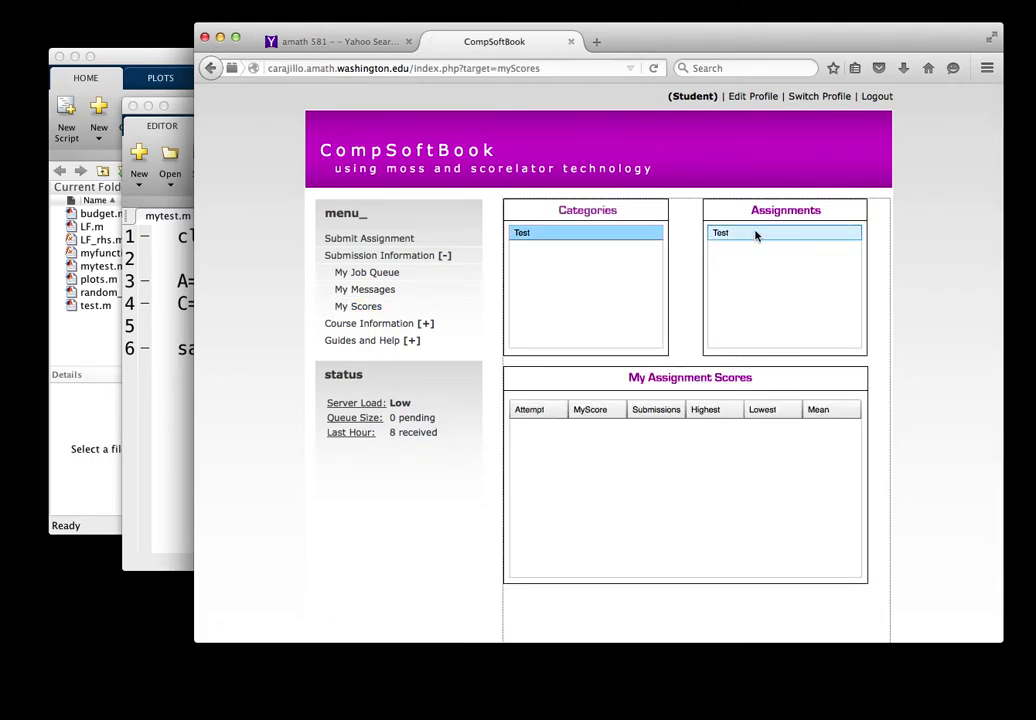
left_click(755, 234)
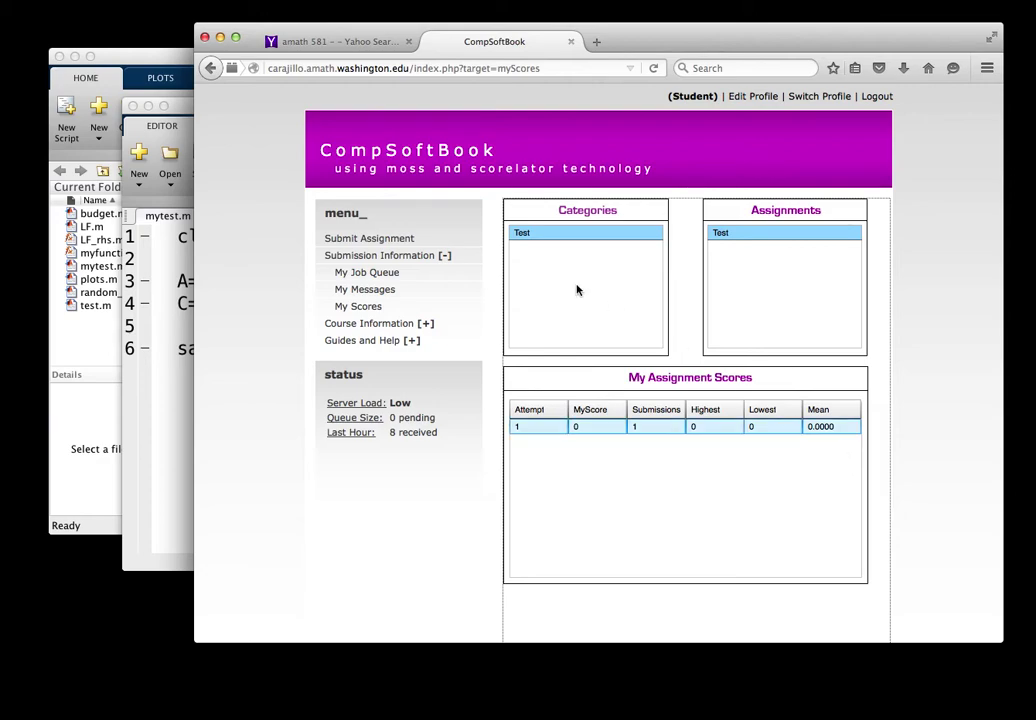
left_click(410, 259)
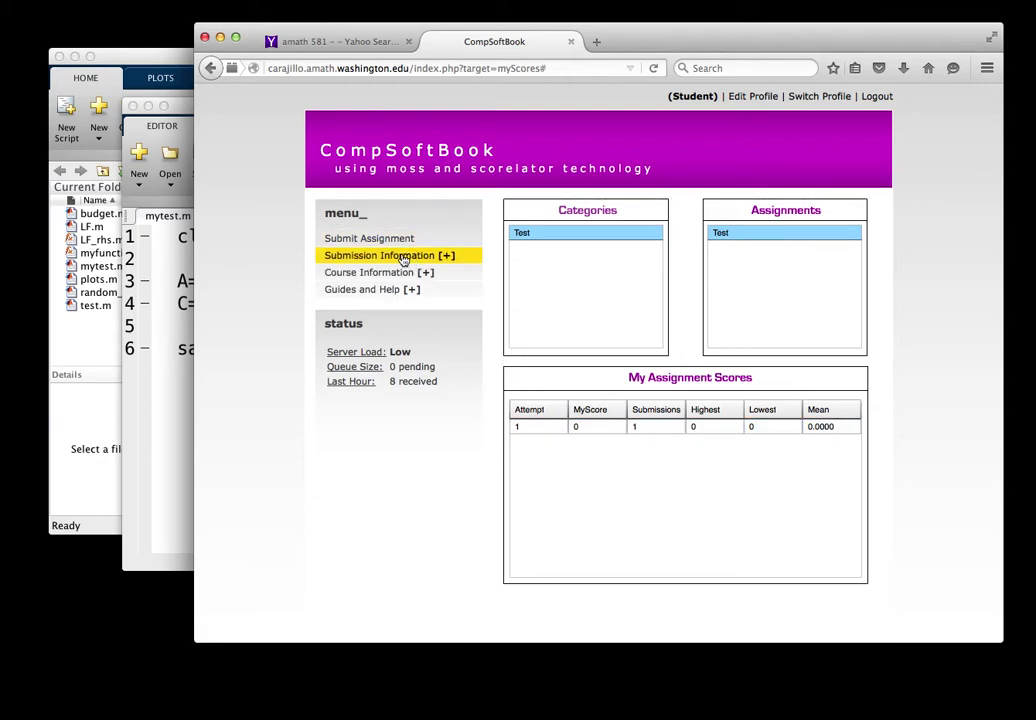
Step: Change line 3 of mytest.m from B=3 to B=2, save it, and return to the browser
left_click(181, 128)
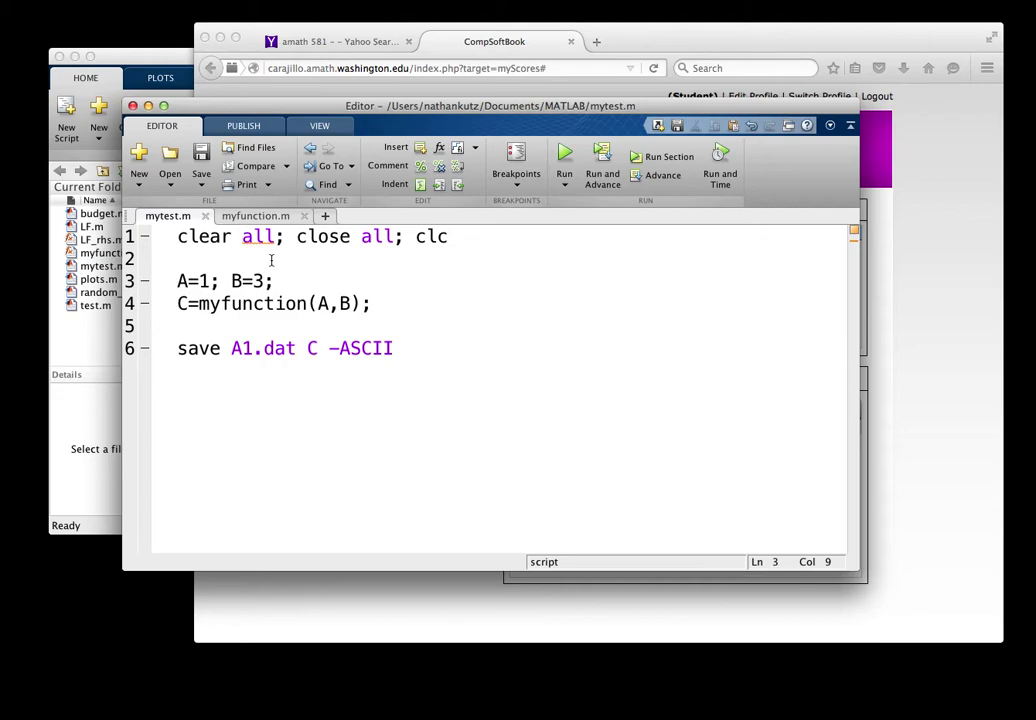
key("BackSpace")
type("2")
left_click(201, 155)
left_click(895, 369)
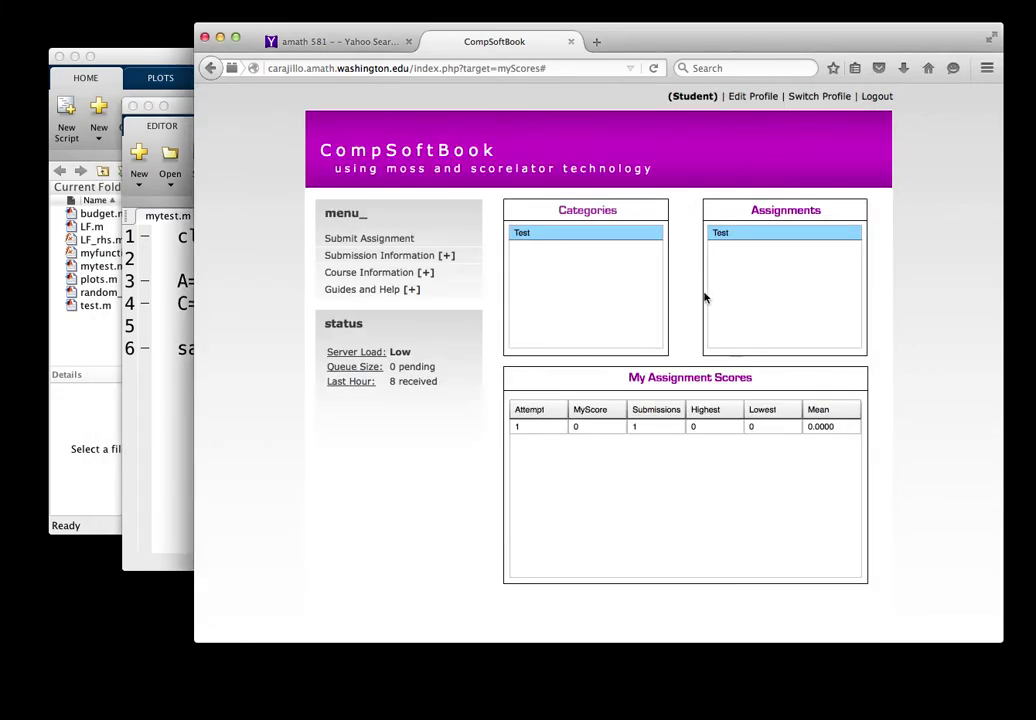
Step: Start a submission for the Test assignment and upload mytest.m
left_click(397, 246)
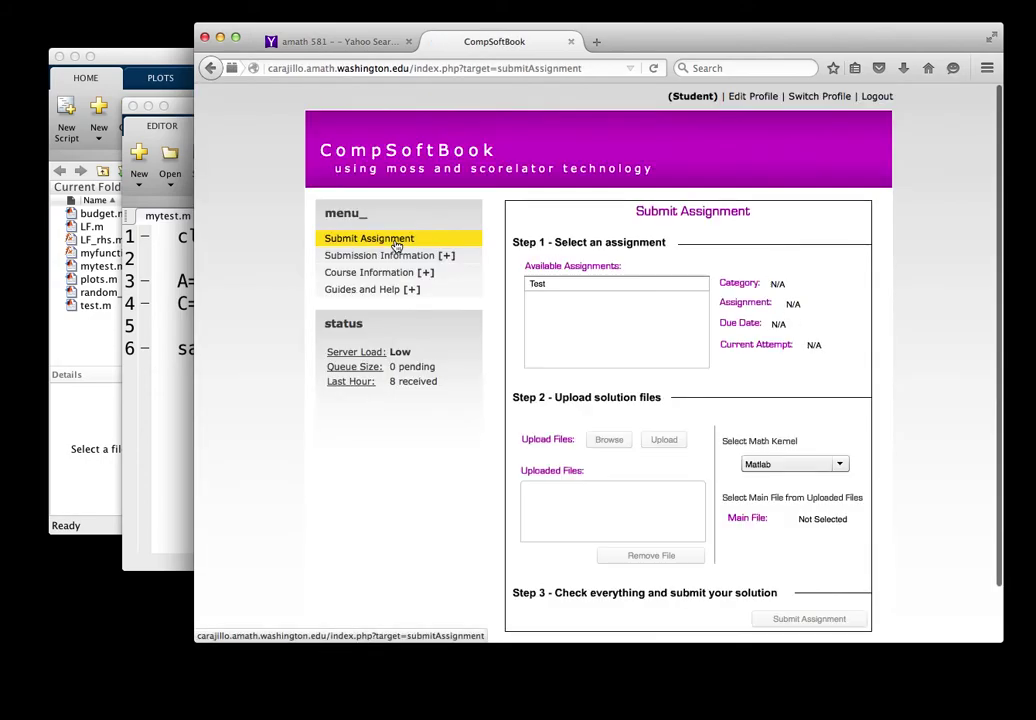
left_click(585, 288)
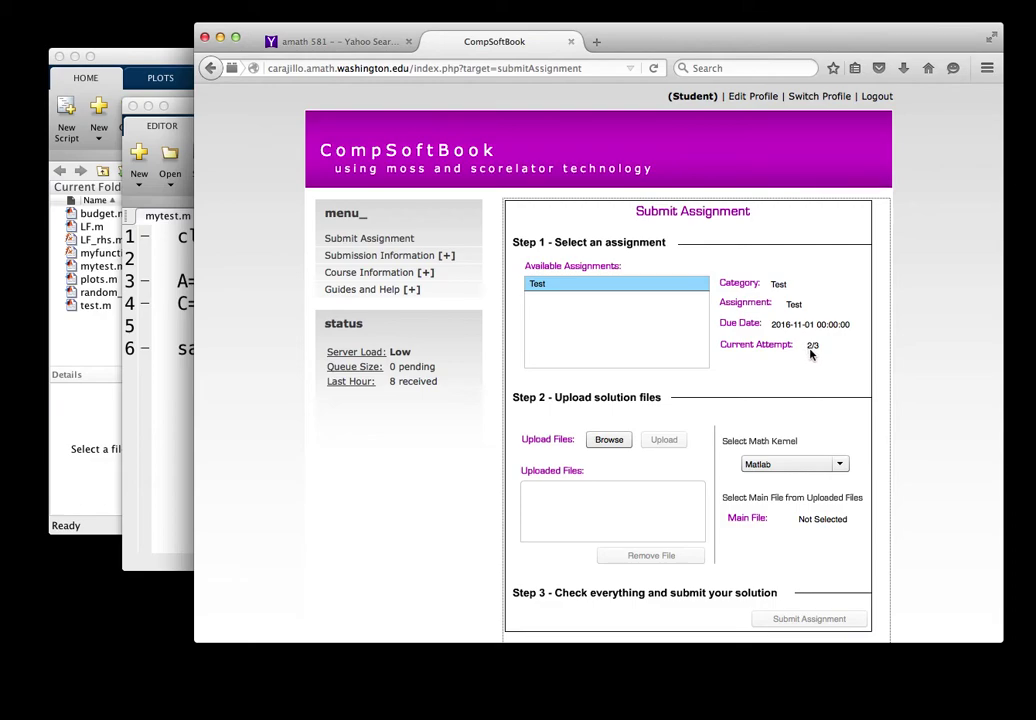
scroll(814, 365, "down", 2)
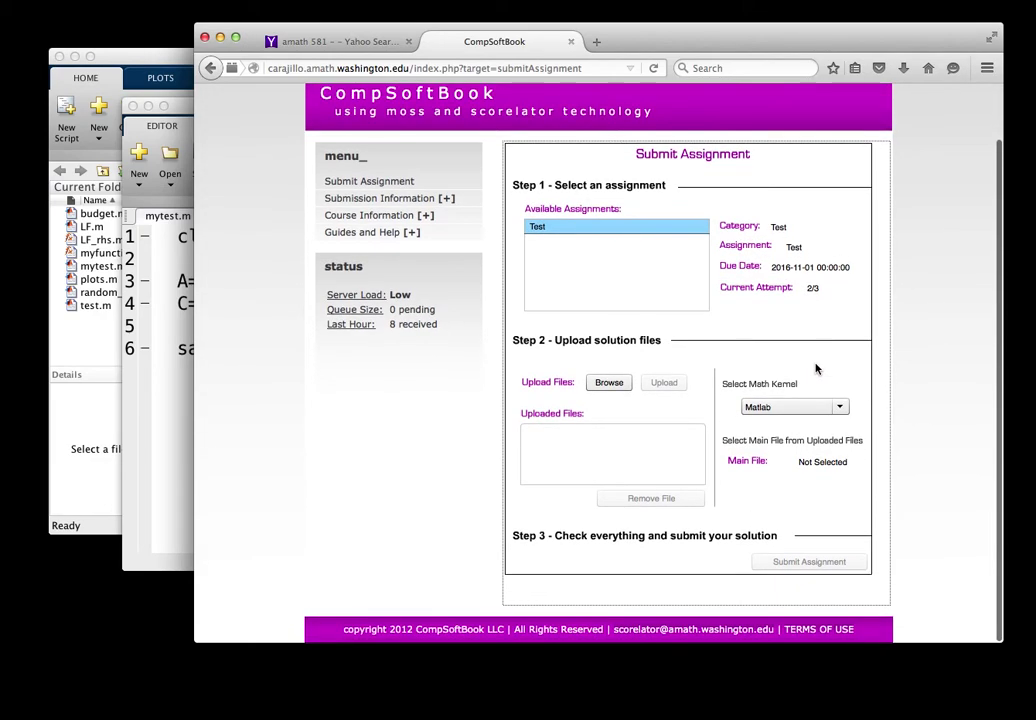
left_click(608, 385)
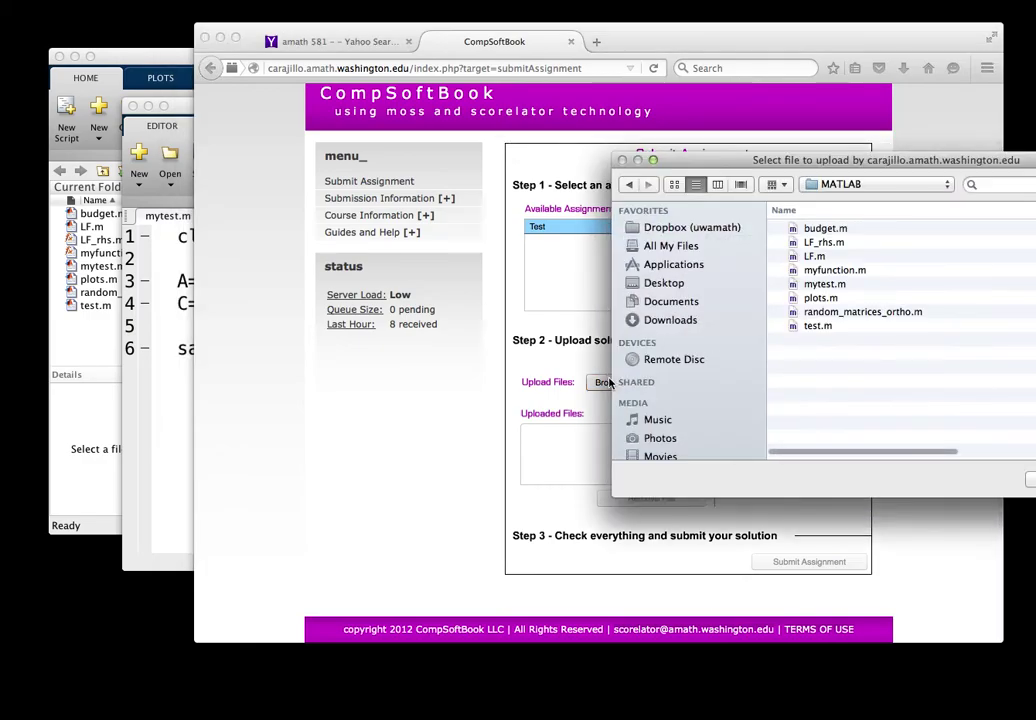
left_click(822, 284)
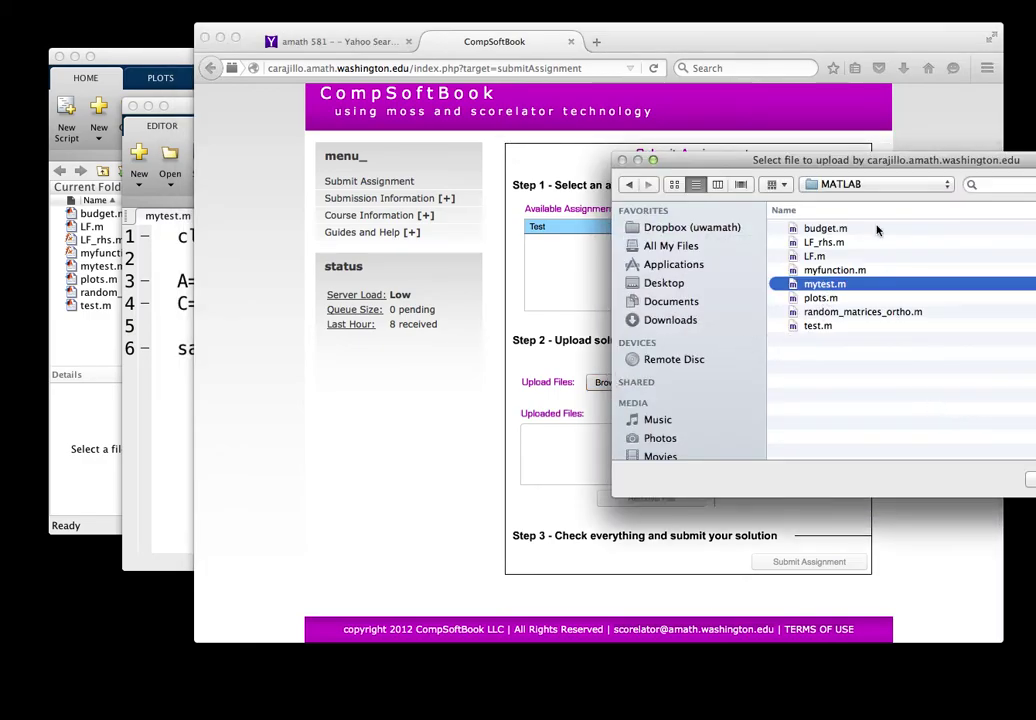
left_click_drag(900, 168, 618, 148)
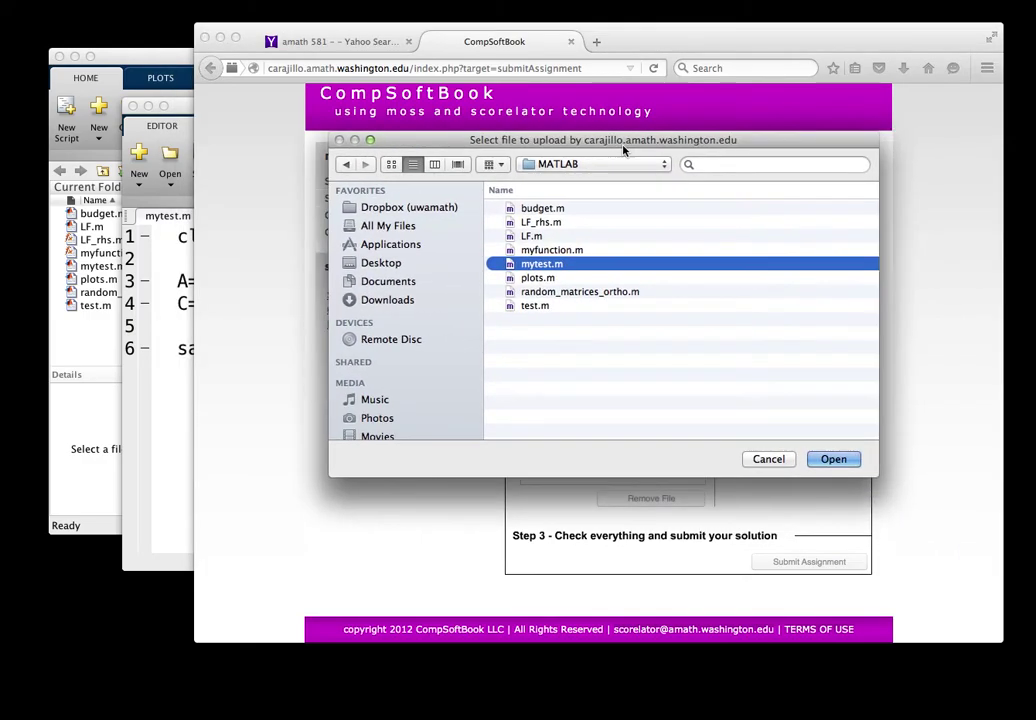
left_click(836, 458)
left_click(672, 385)
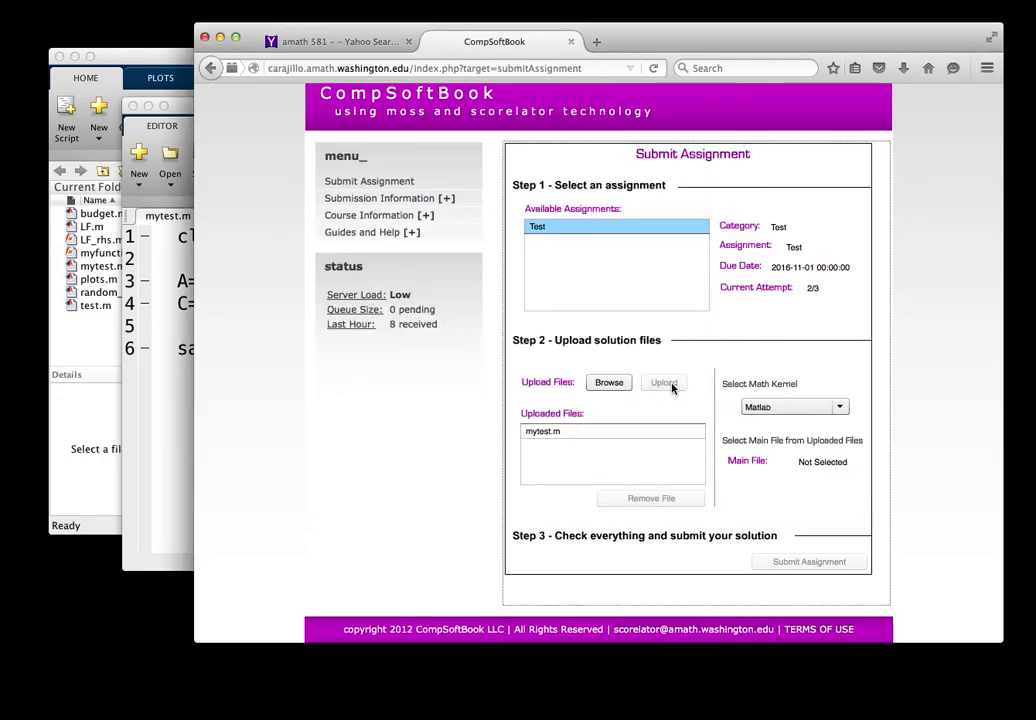
Step: Upload myfunction.m as the second file of the submission
left_click(609, 383)
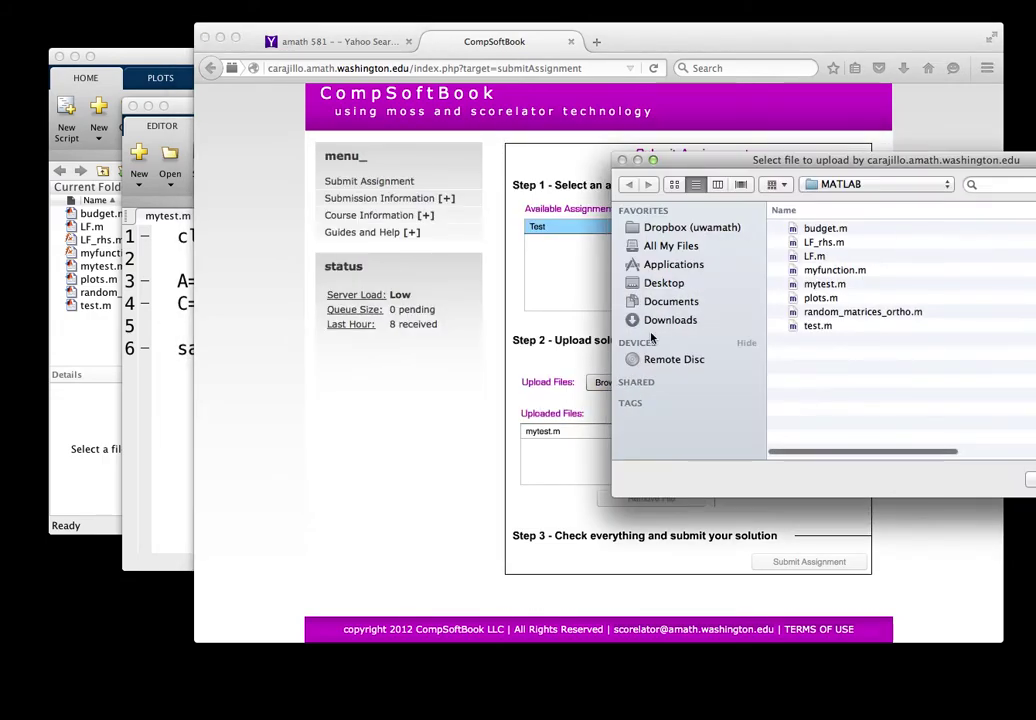
left_click(832, 270)
left_click_drag(935, 158, 660, 153)
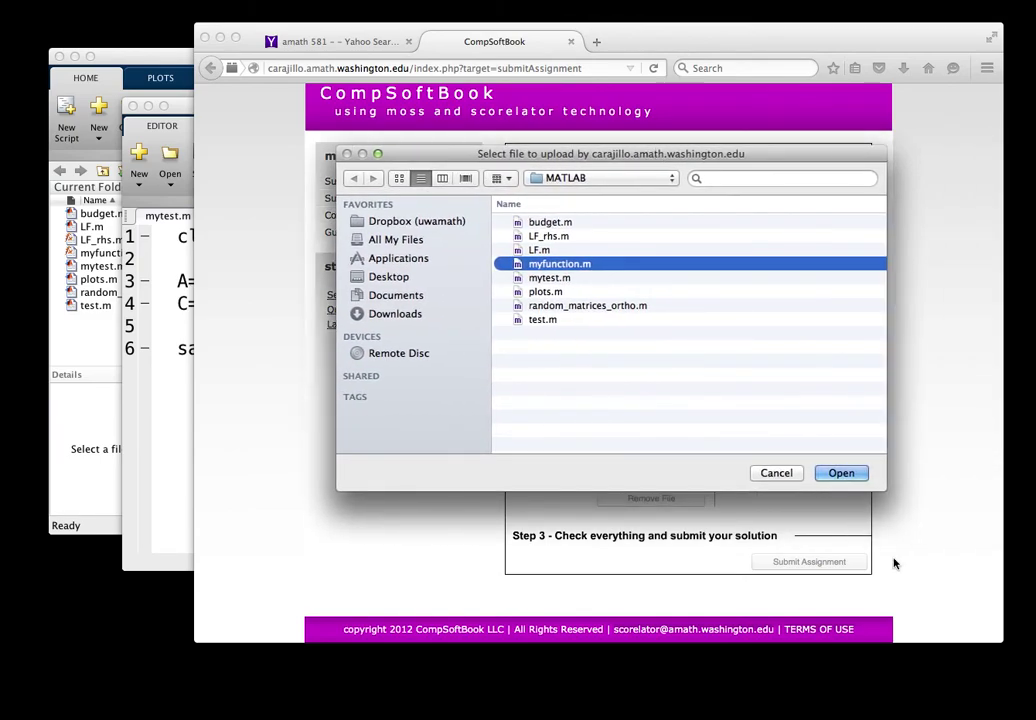
left_click(845, 474)
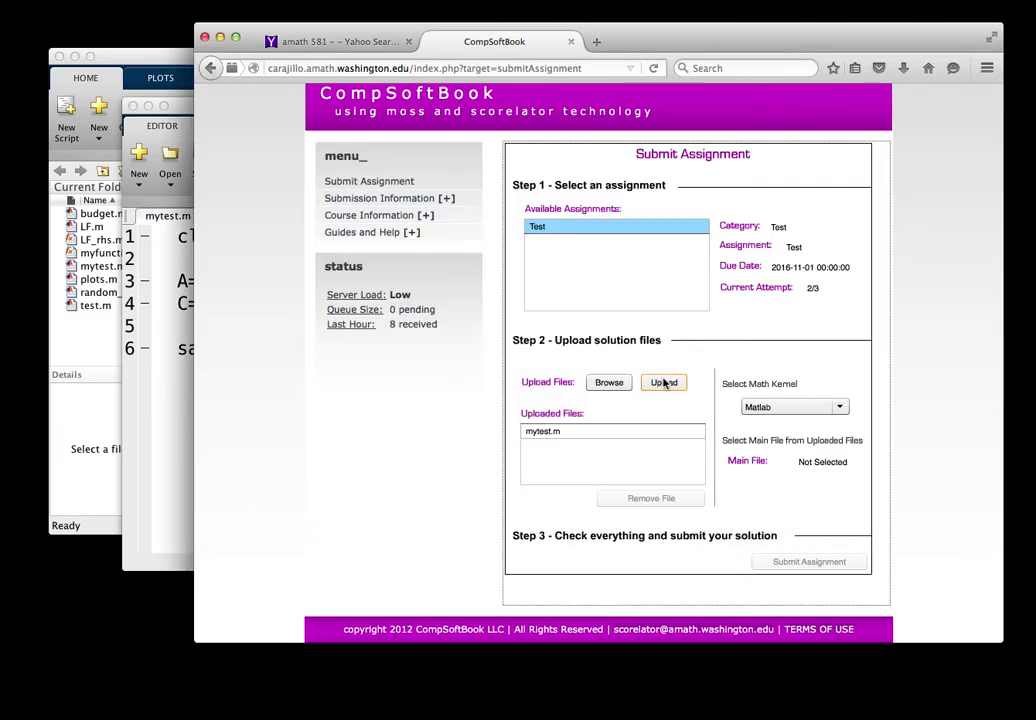
left_click(665, 383)
Step: Make mytest.m the main file and submit the assignment
left_click(645, 446)
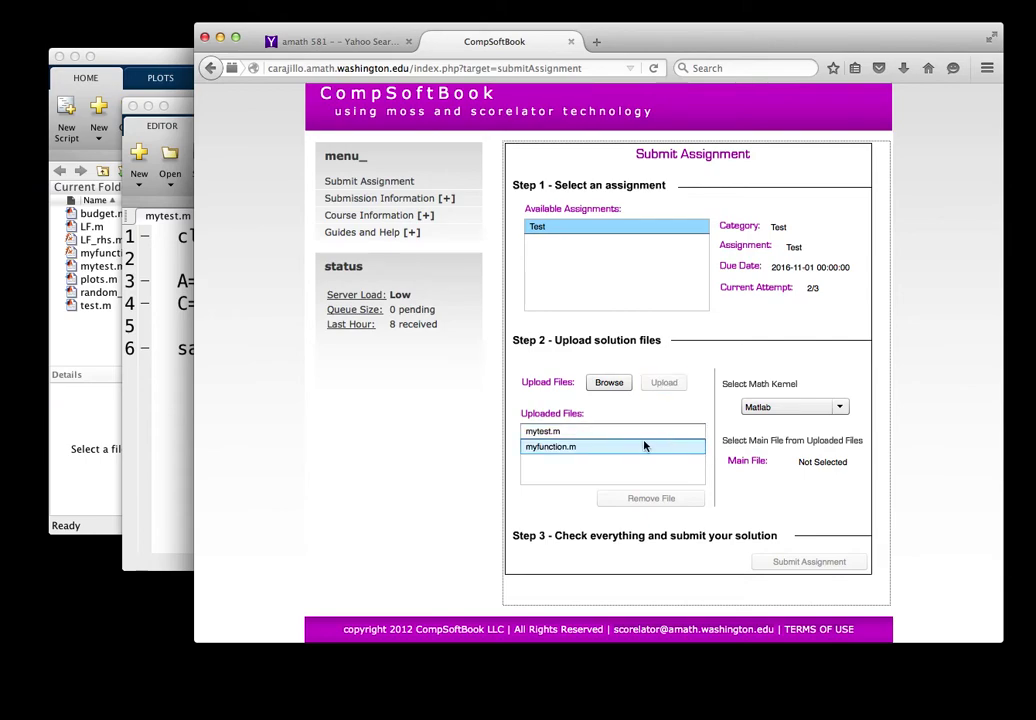
left_click(585, 433)
left_click(586, 434)
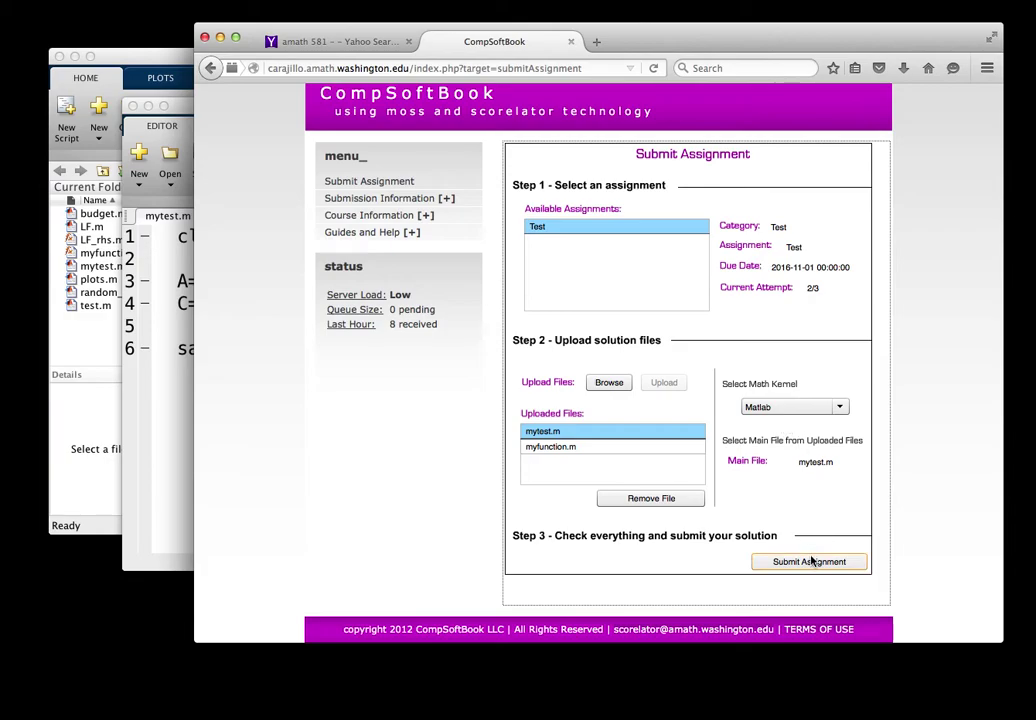
left_click(811, 562)
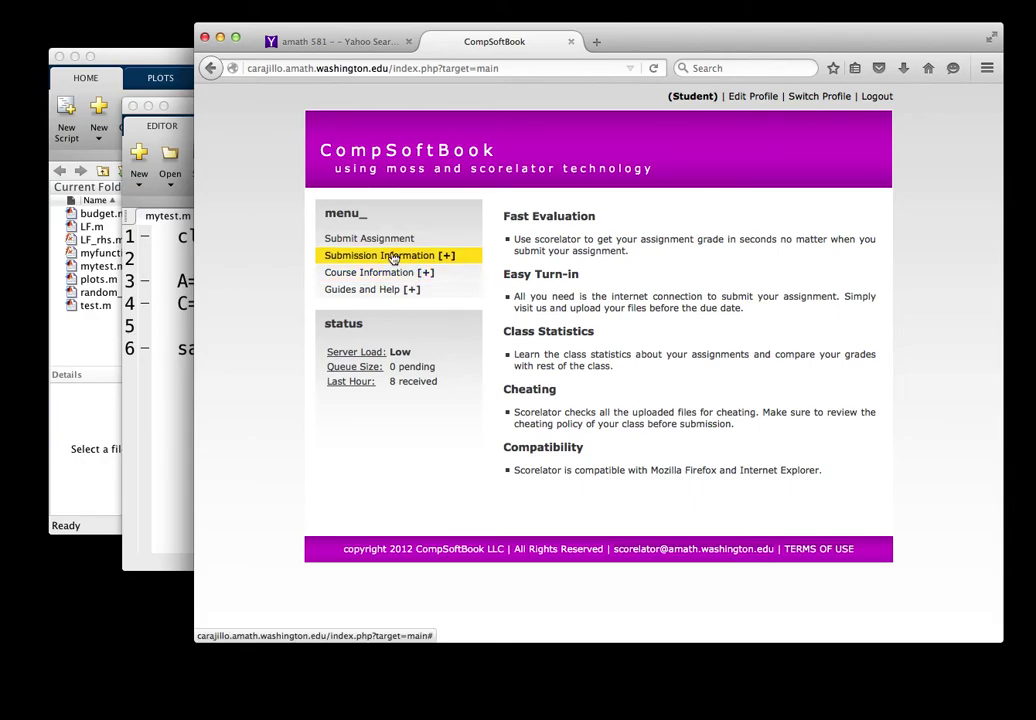
Step: Open the newest Scorelator Evaluation in My Messages, showing attempt 2 scoring 100/100
left_click(393, 258)
left_click(378, 293)
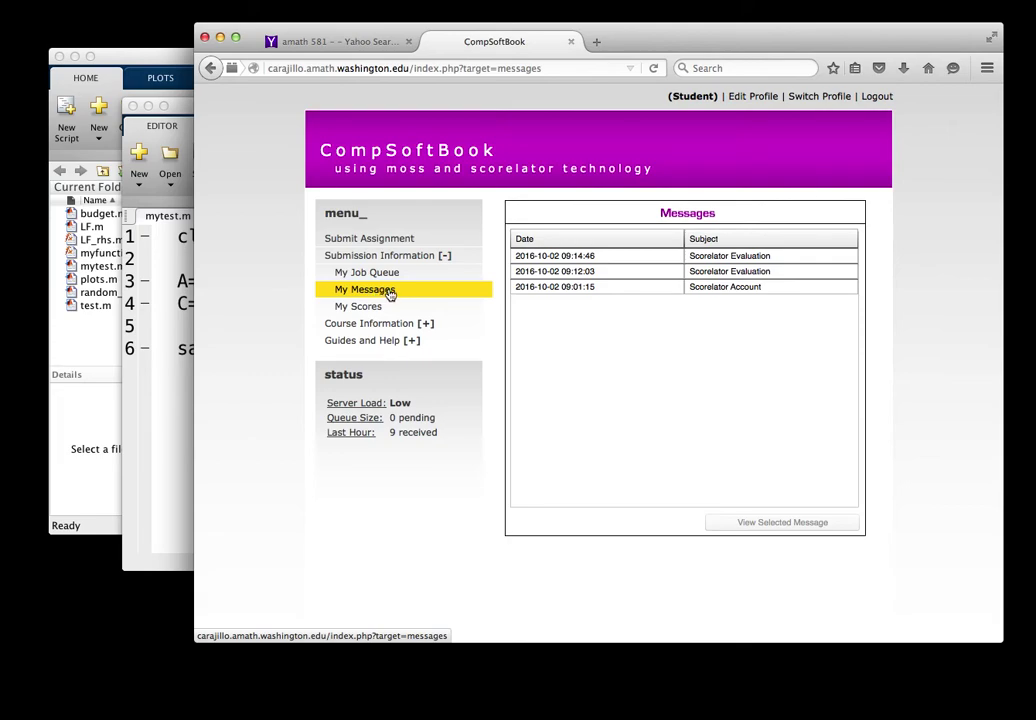
left_click(615, 259)
left_click(788, 522)
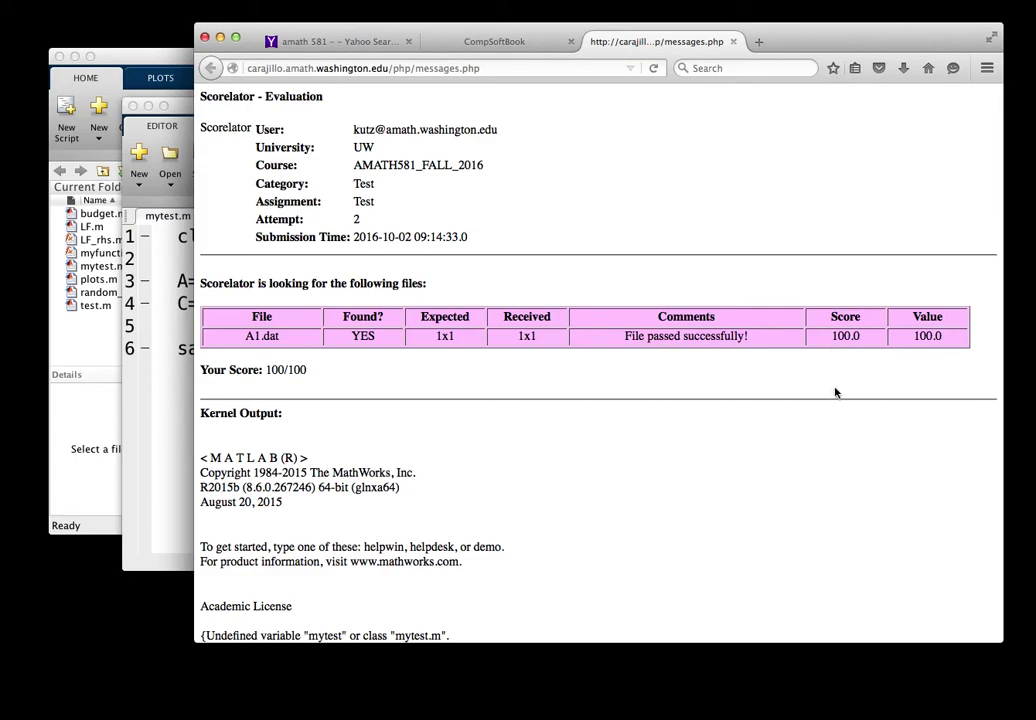
Step: Close the evaluation and show My Scores for Test, with attempt 2 scoring 100
left_click(735, 42)
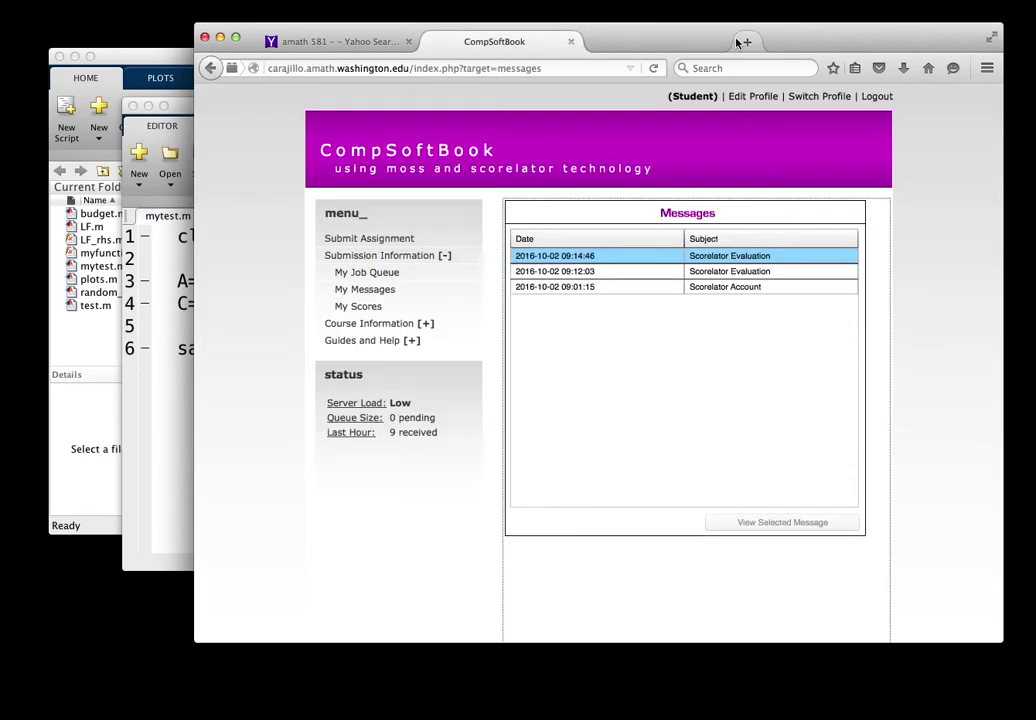
left_click(368, 309)
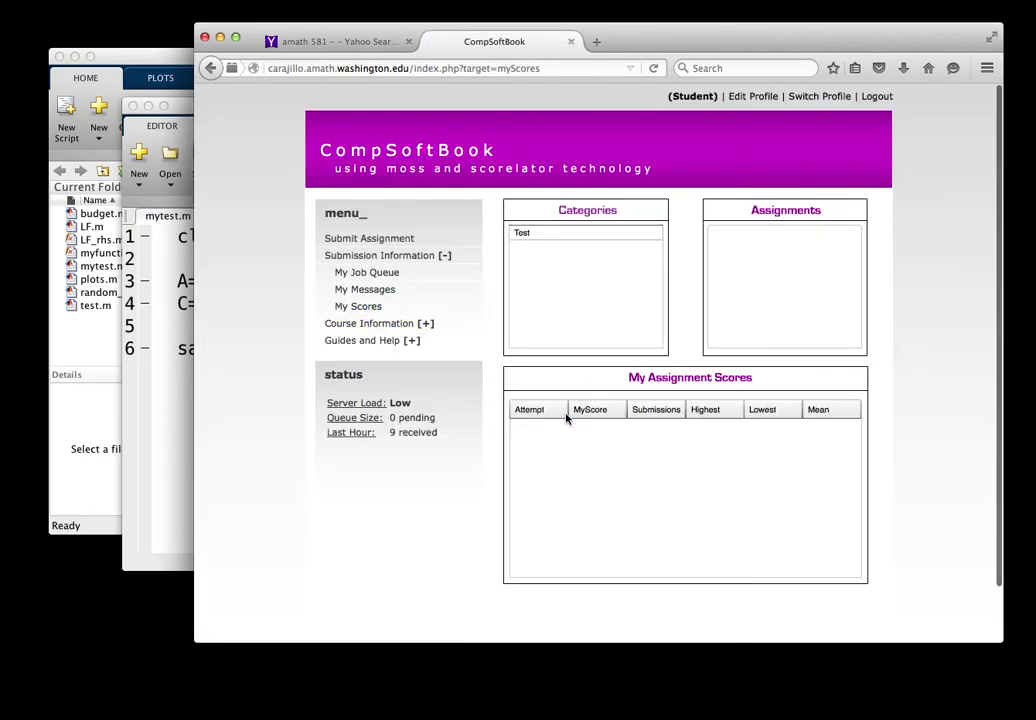
left_click(555, 237)
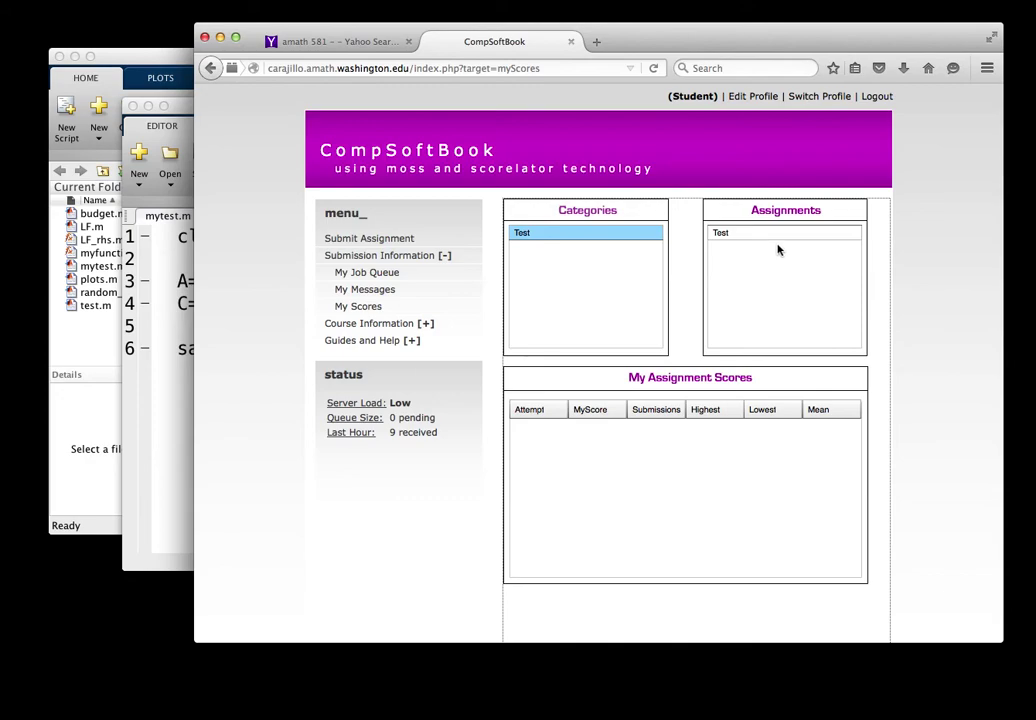
left_click(776, 237)
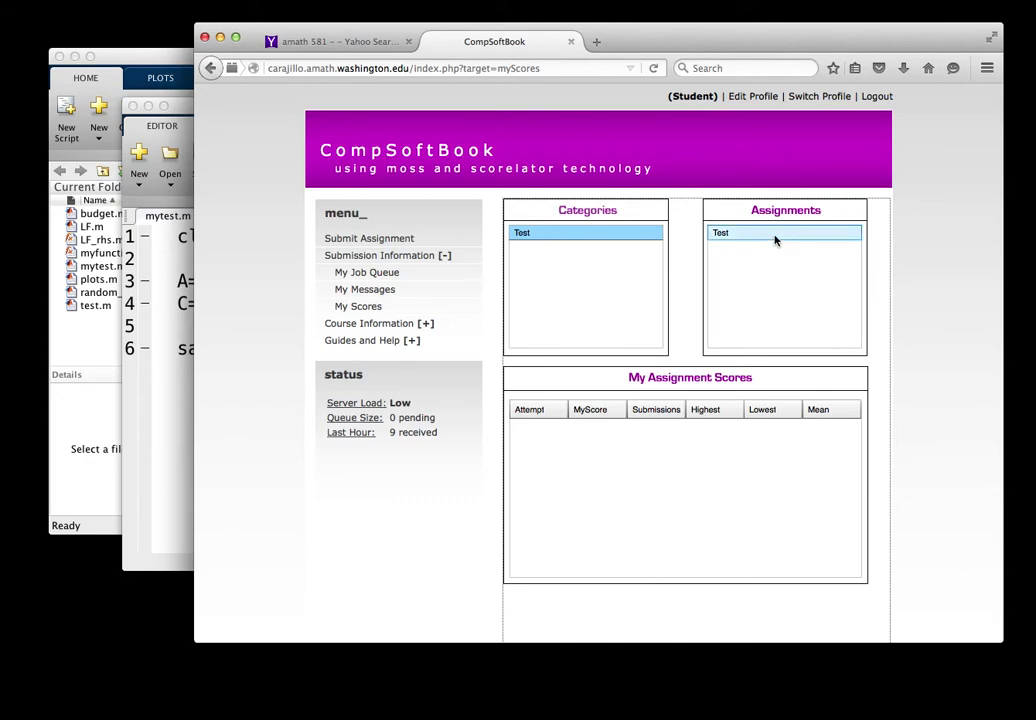
left_click(517, 451)
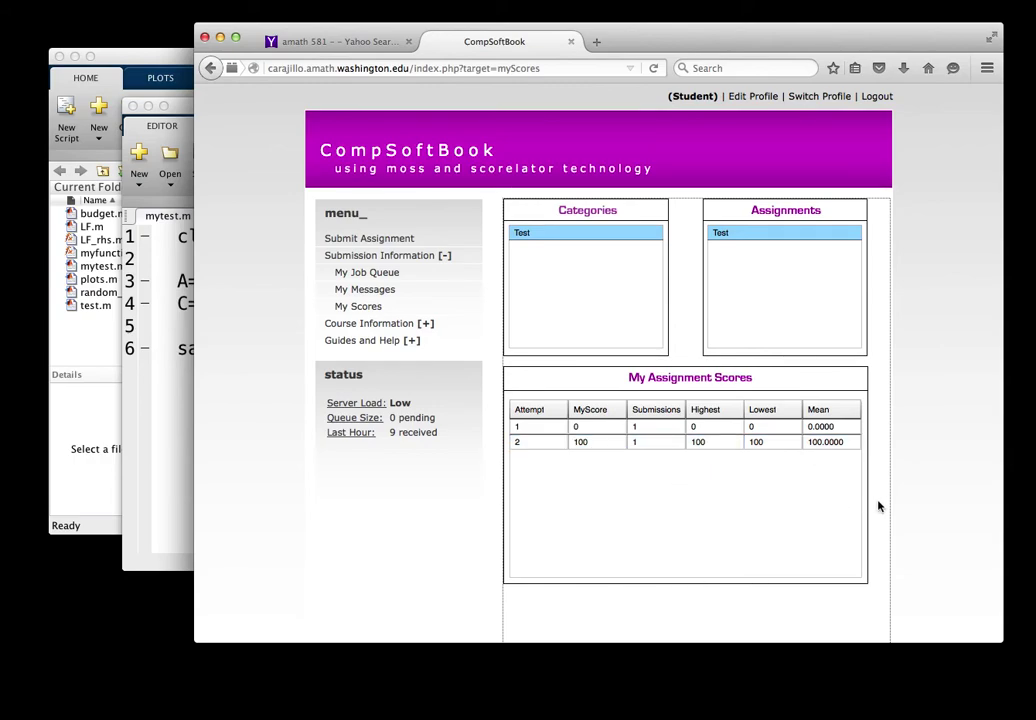
scroll(877, 504, "down", 2)
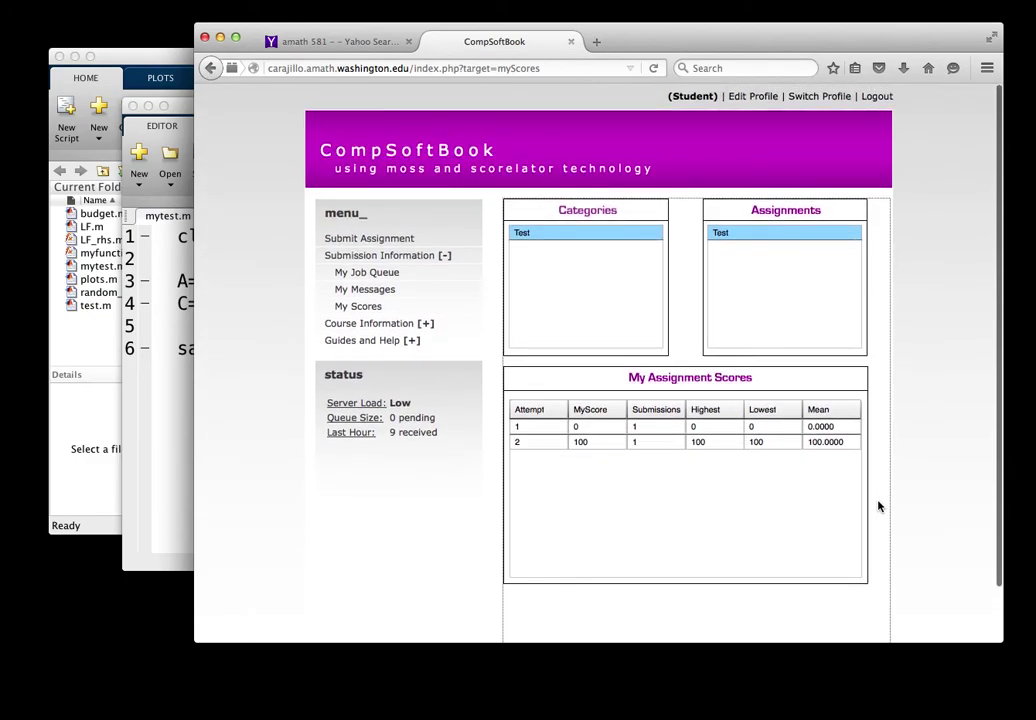
left_click(371, 257)
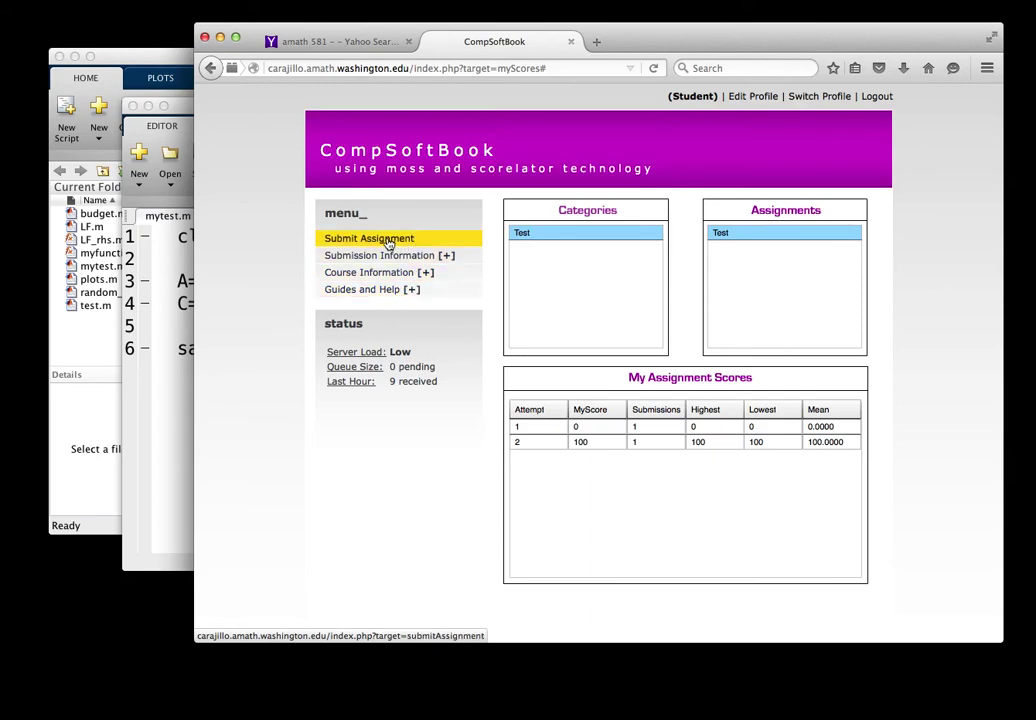
Step: Log out of CompSoftBook from the Submit Assignment page, returning to the sign-in page
left_click(388, 243)
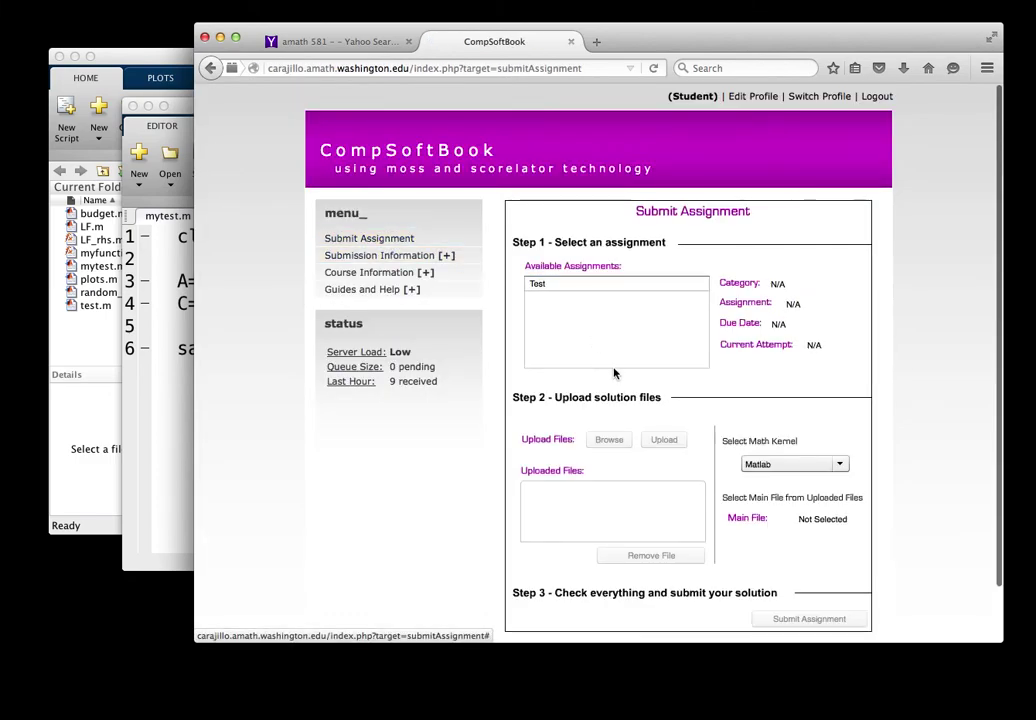
scroll(634, 394, "down", 2)
scroll(634, 394, "down", 1)
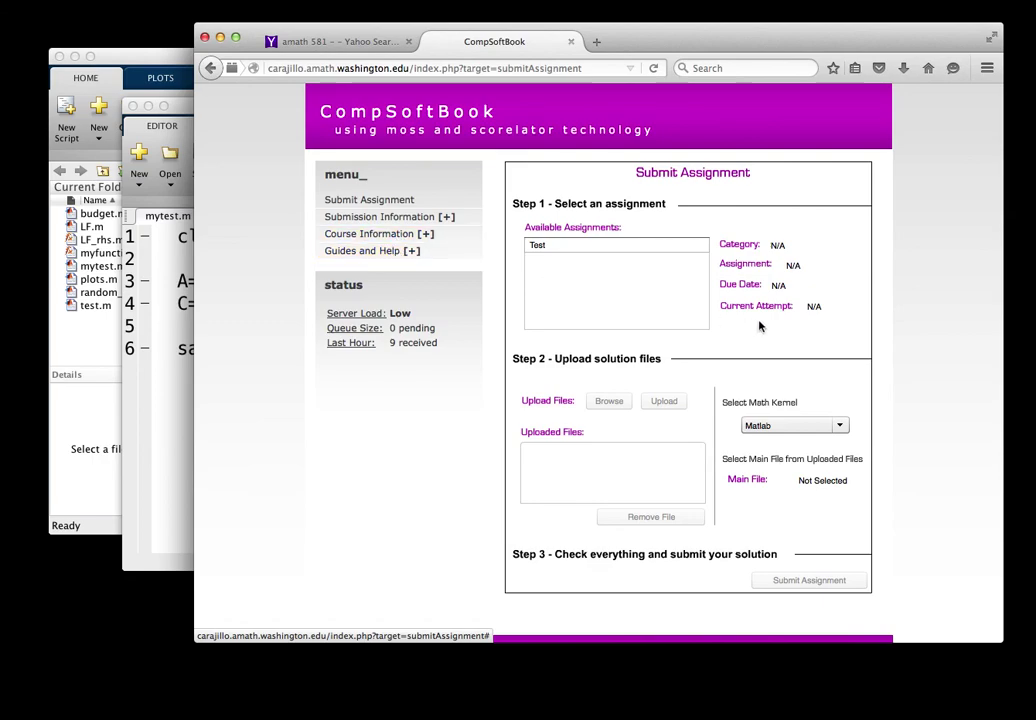
scroll(780, 324, "up", 2)
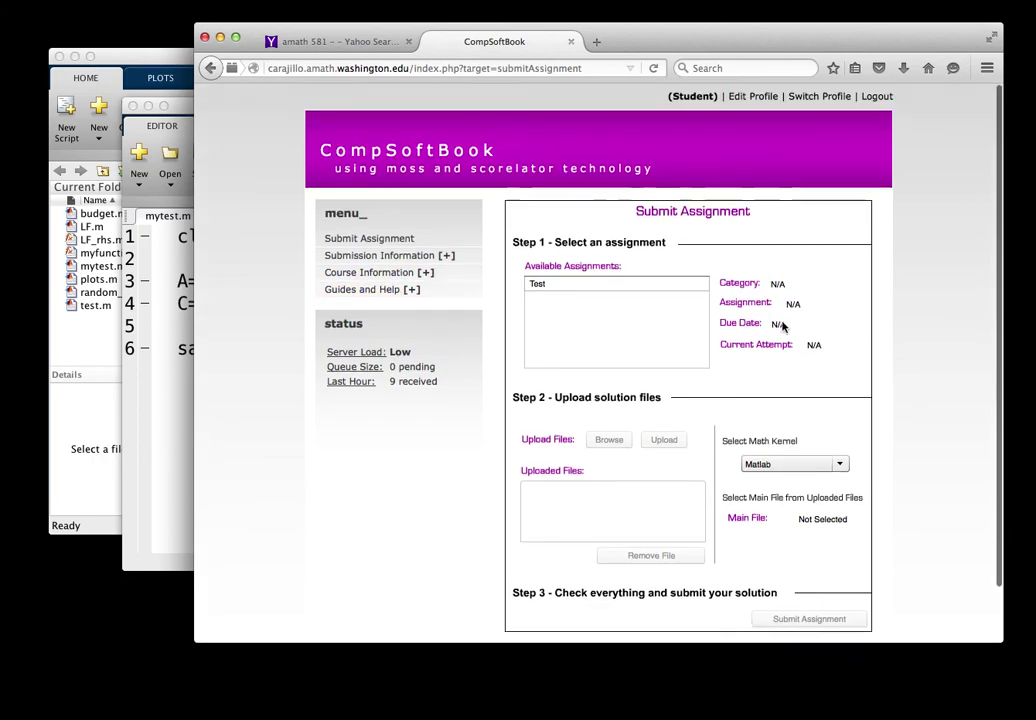
left_click(879, 97)
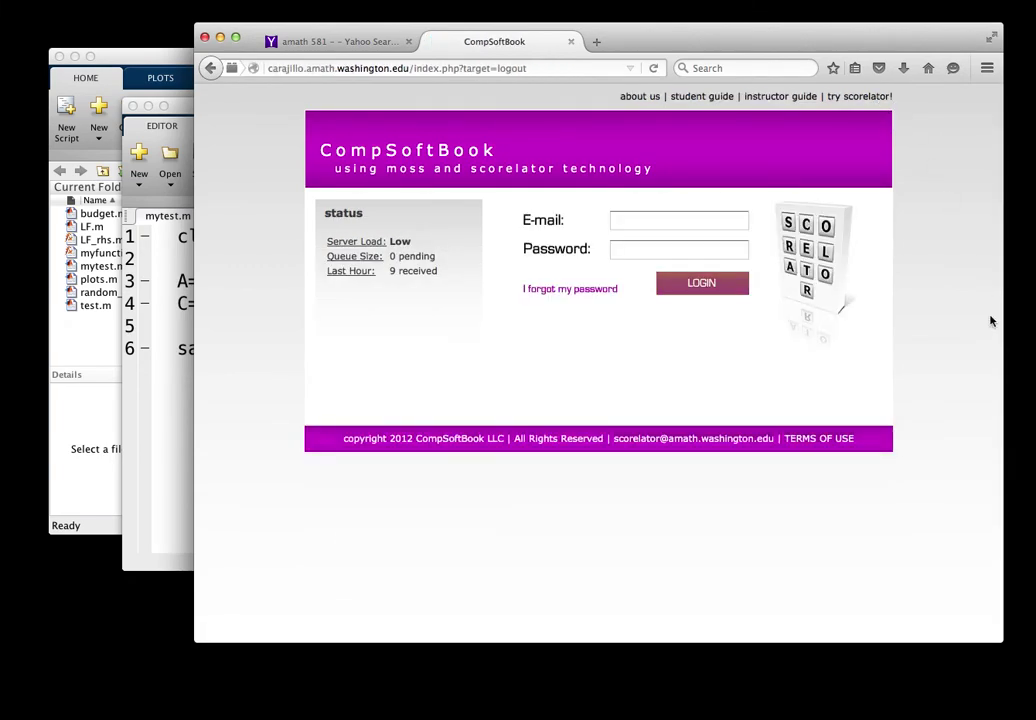